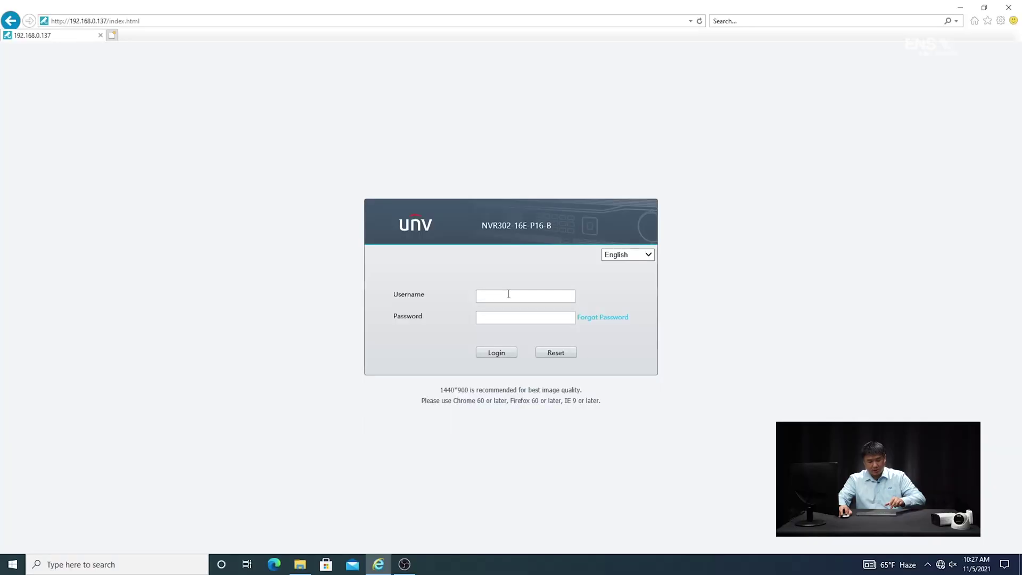
Step: Log in to the NVR with the admin account and dismiss the password-saving bars
text(admin)
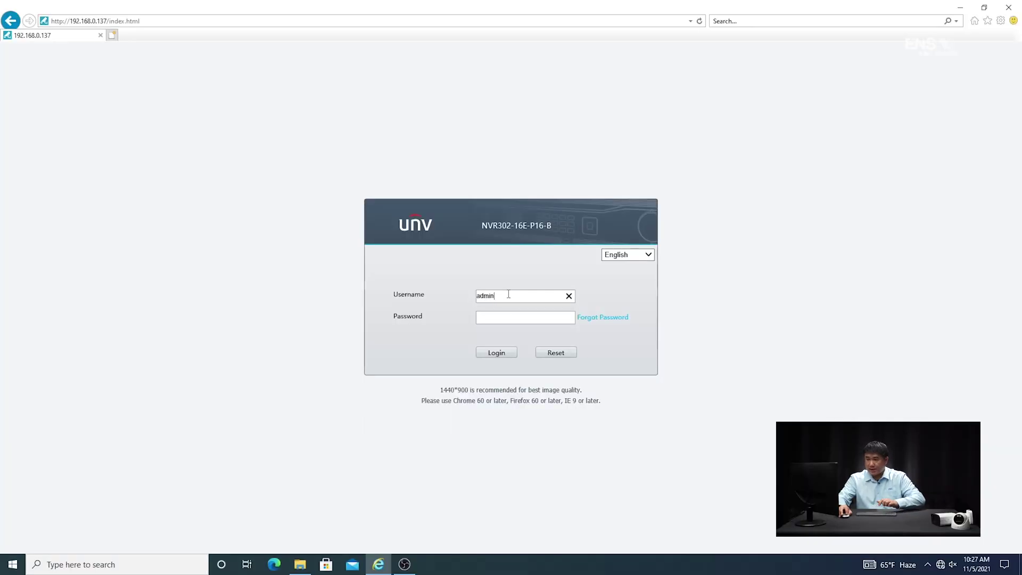
click(500, 317)
text(•••)
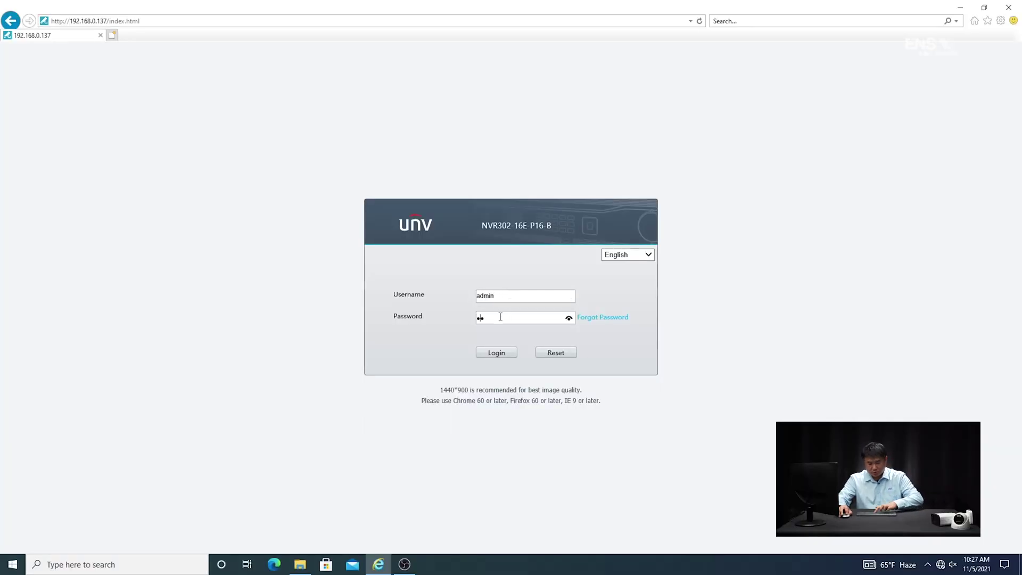
text(•••••)
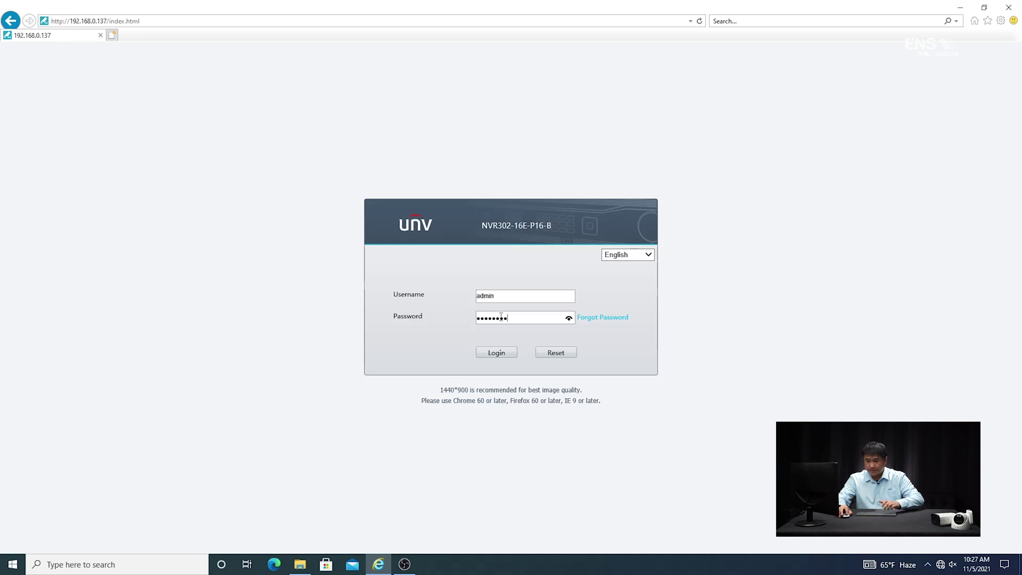
click(495, 354)
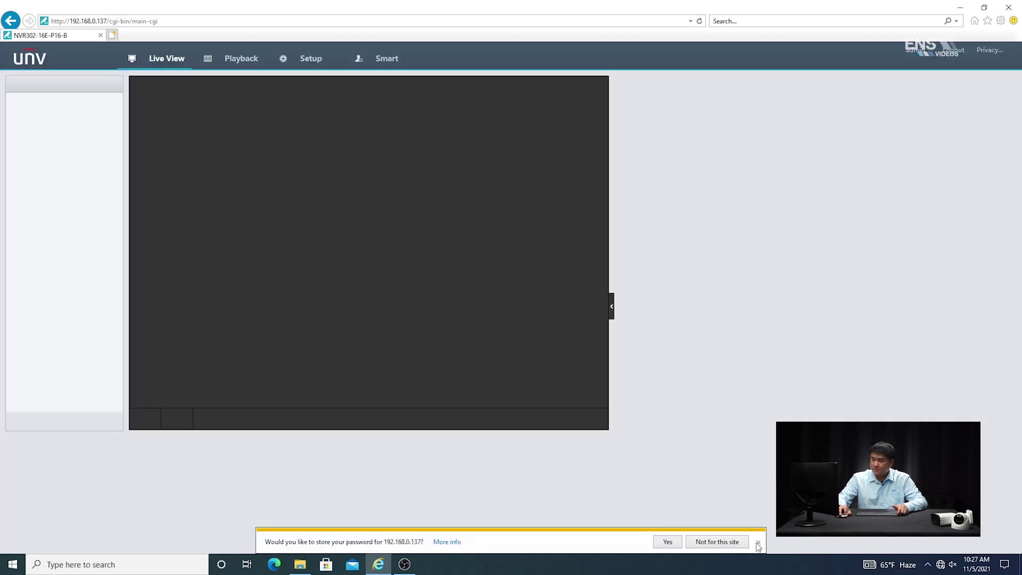
click(757, 543)
click(757, 542)
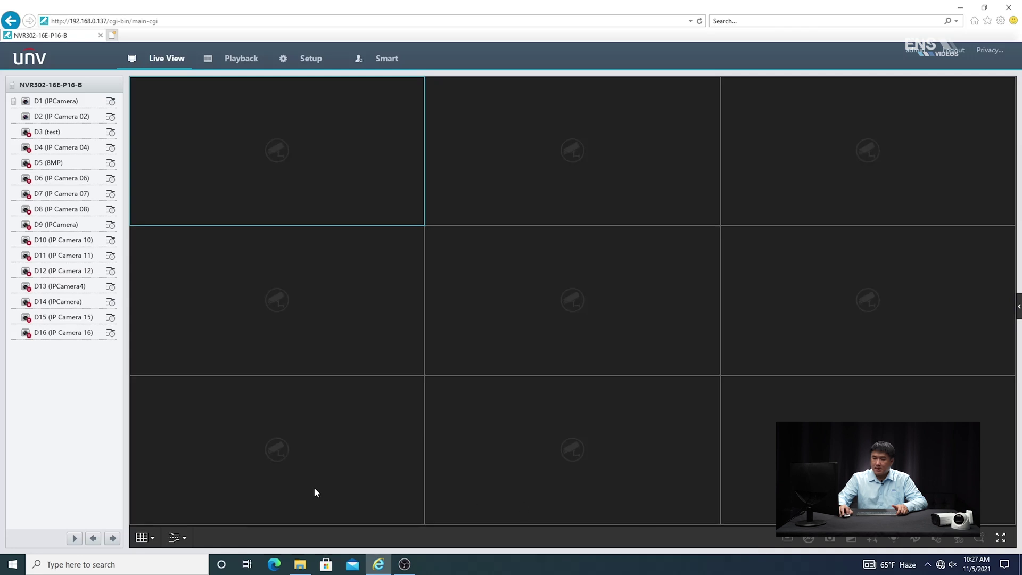
Step: Switch to the 1x1 layout, play camera D2 live, then go to Setup
click(145, 537)
click(142, 492)
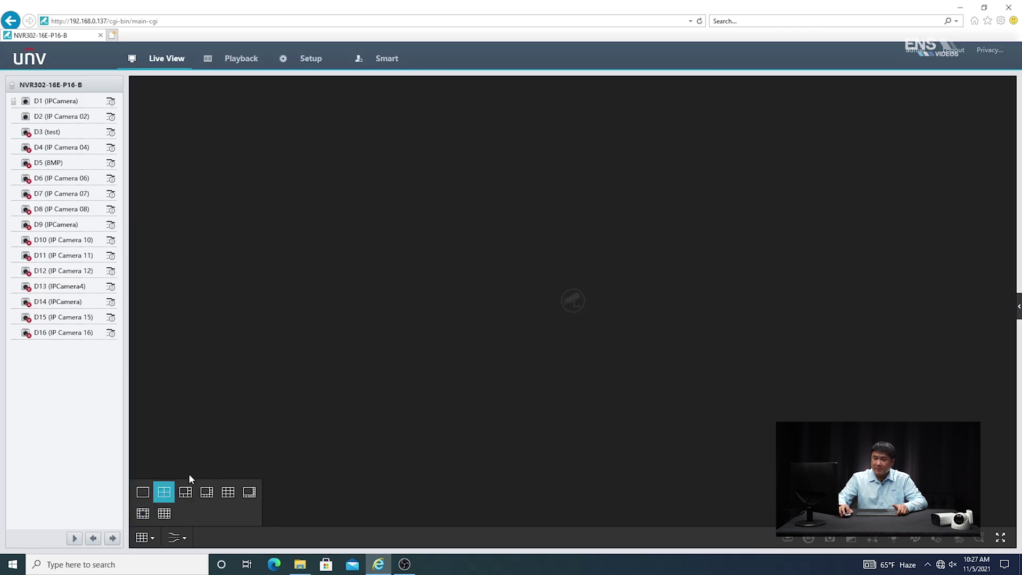
double_click(25, 117)
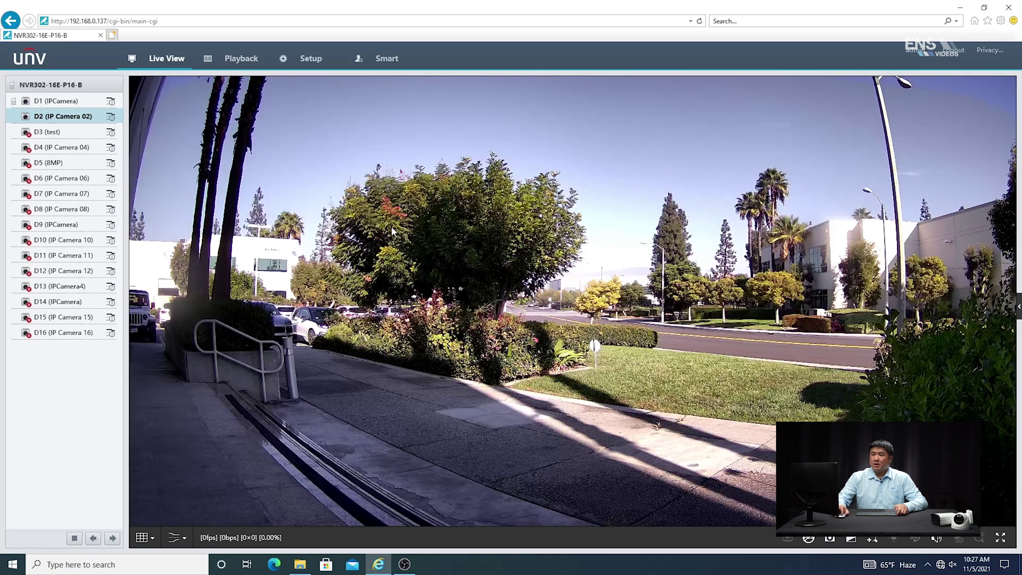
click(312, 61)
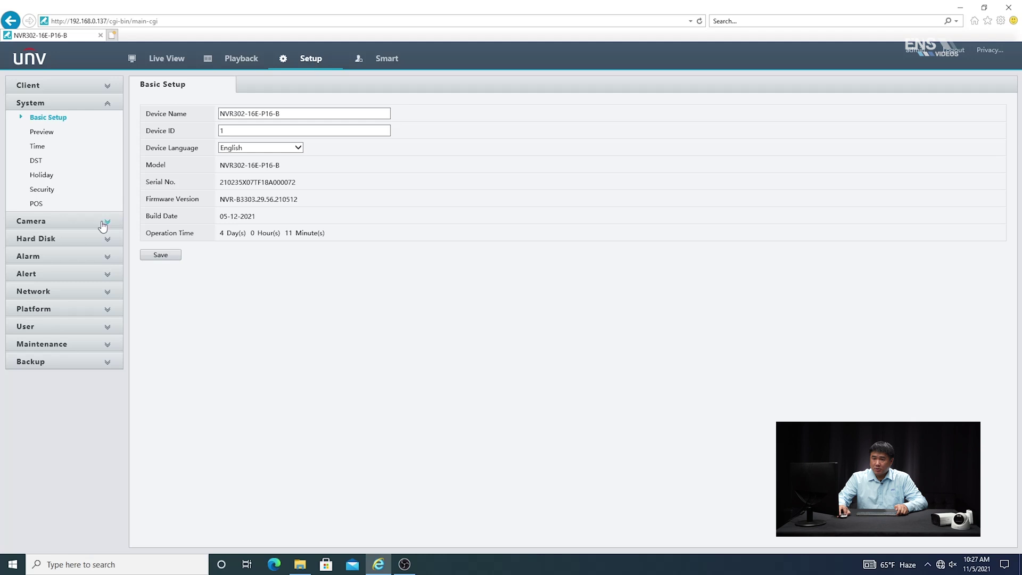
Step: Select camera D2 (IP Camera 02) on the Camera > Motion page and clear its detection area
click(103, 227)
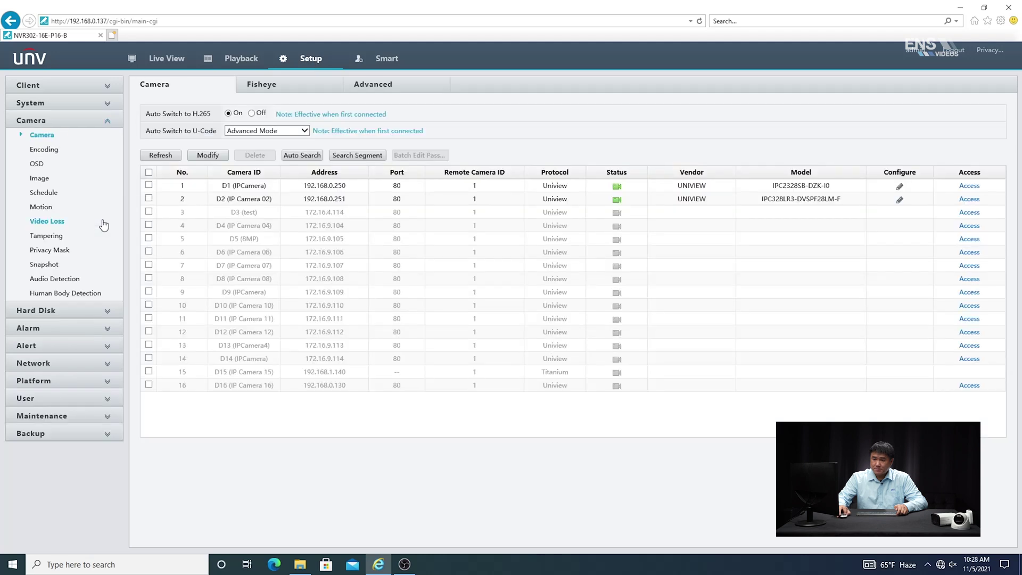
click(43, 208)
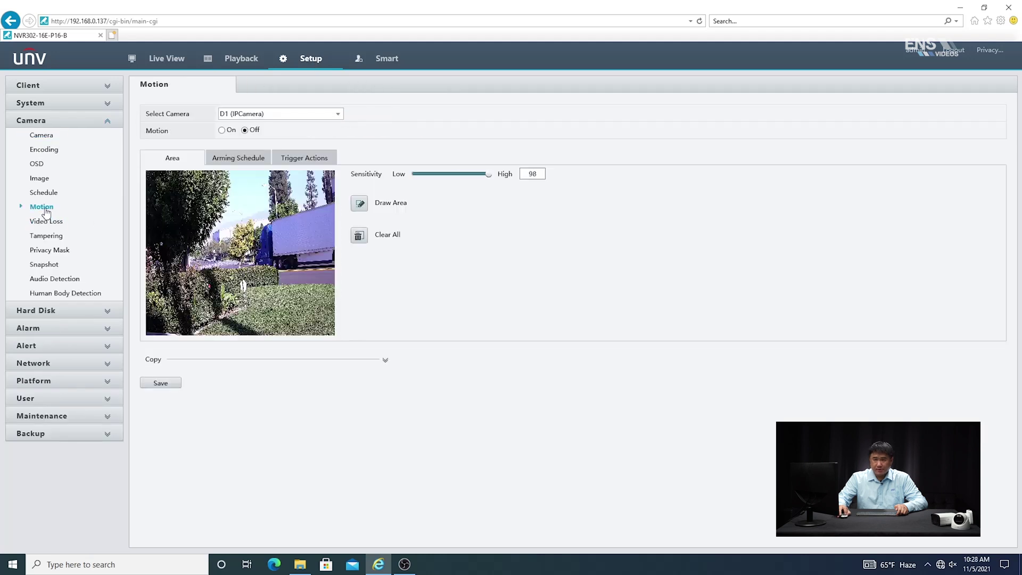
click(322, 115)
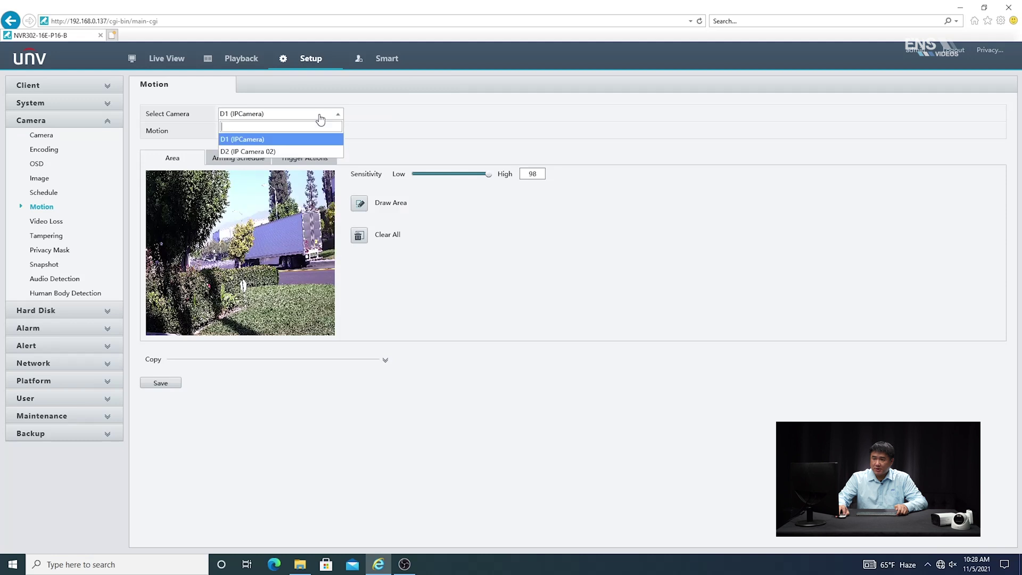
click(276, 152)
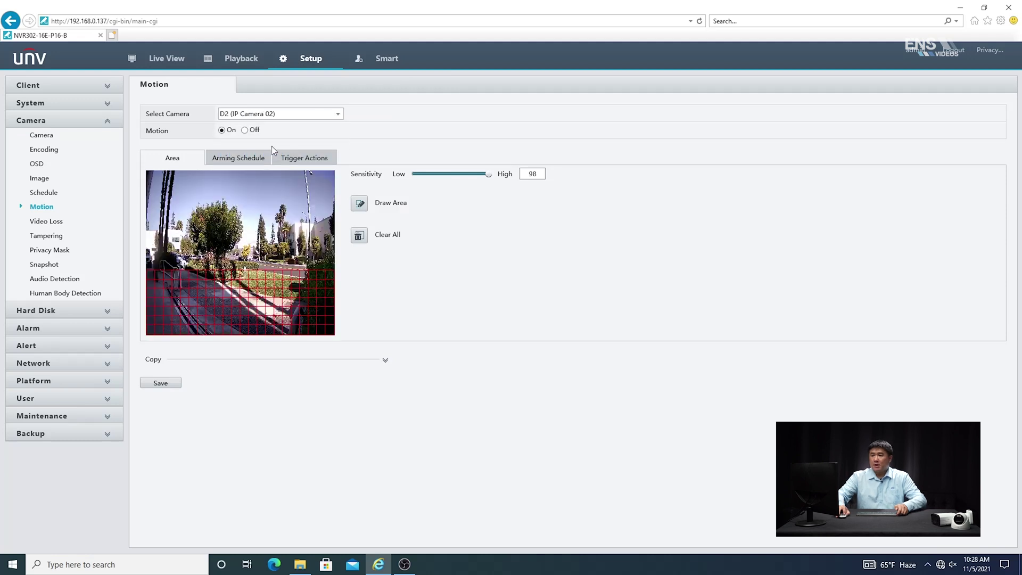
click(358, 236)
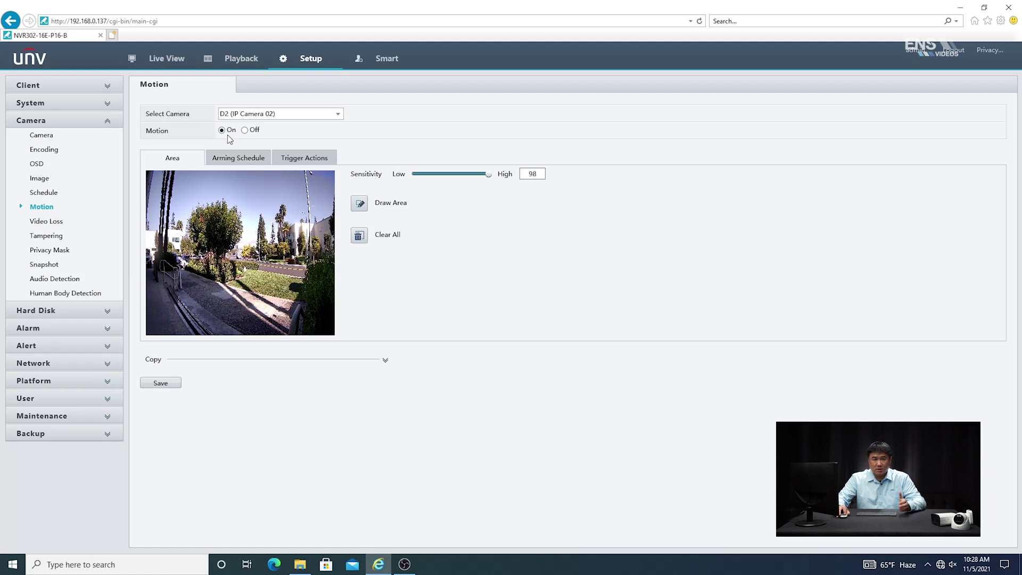
click(356, 207)
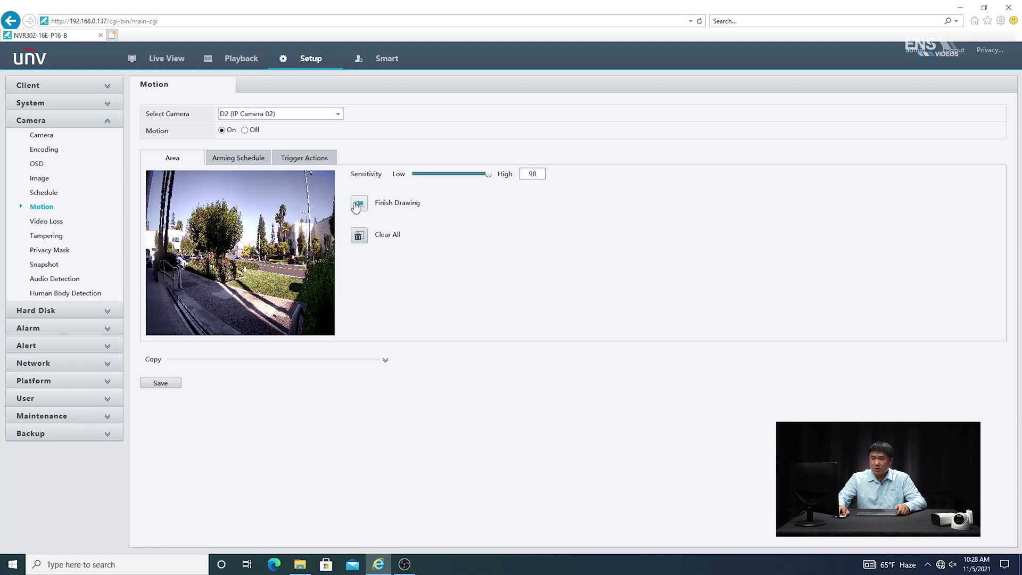
Step: Replace D2's full-image detection area with one covering only the lower image, and save
drag(149, 173, 331, 333)
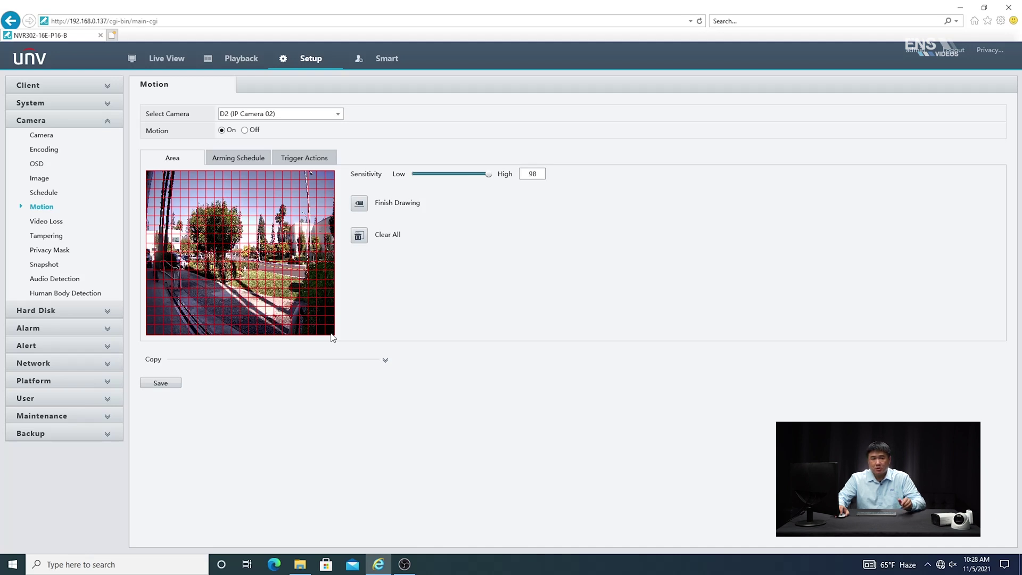
click(358, 241)
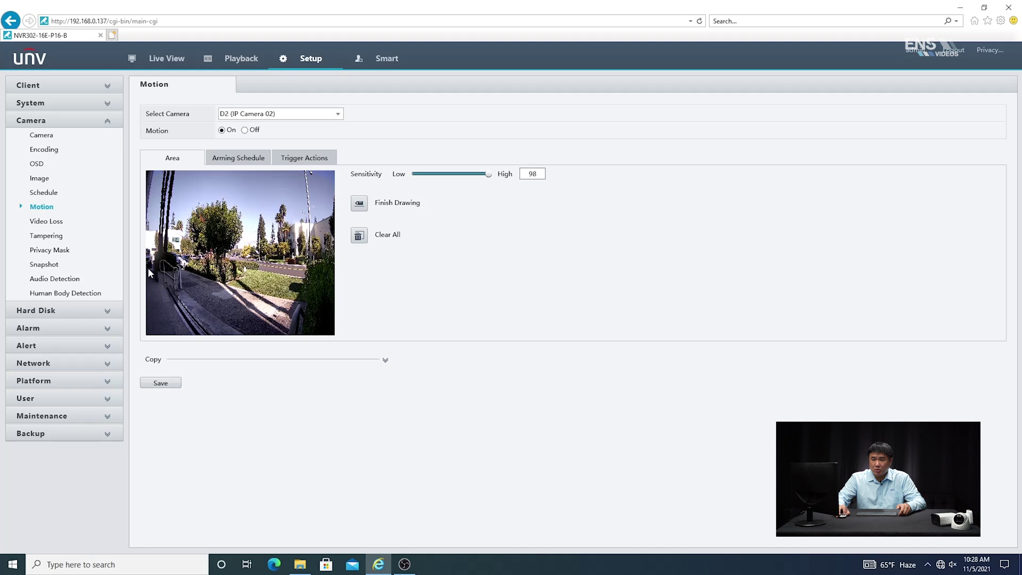
drag(148, 268, 334, 339)
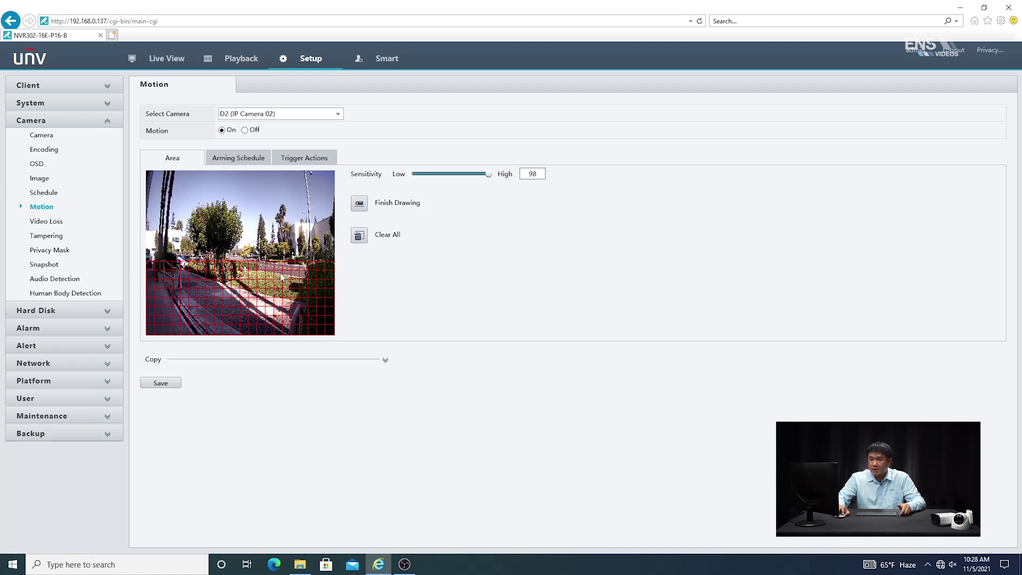
click(176, 384)
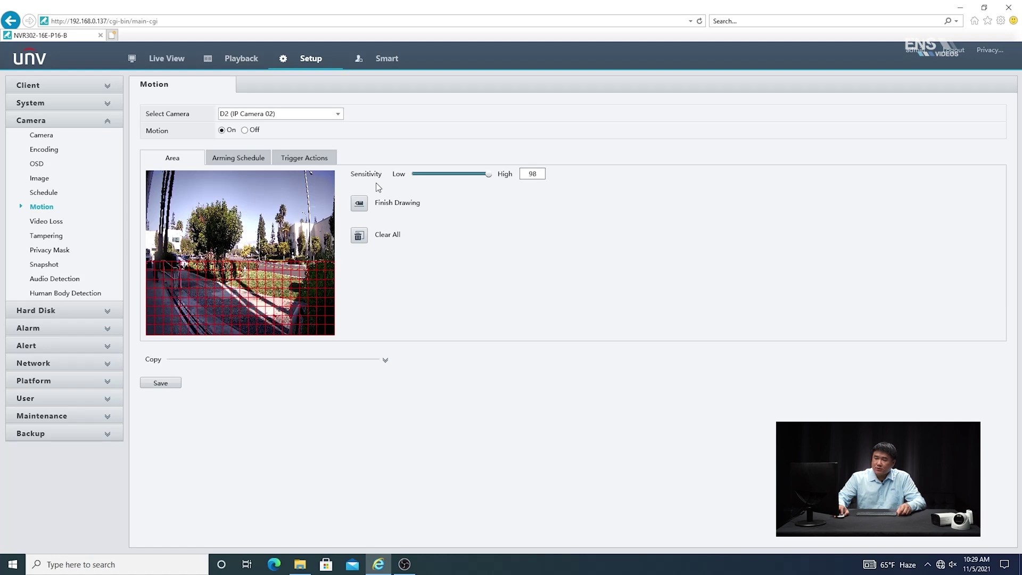
Step: Copy D2's Monday motion arming schedule to all days and view its Recording D2 trigger action
click(246, 160)
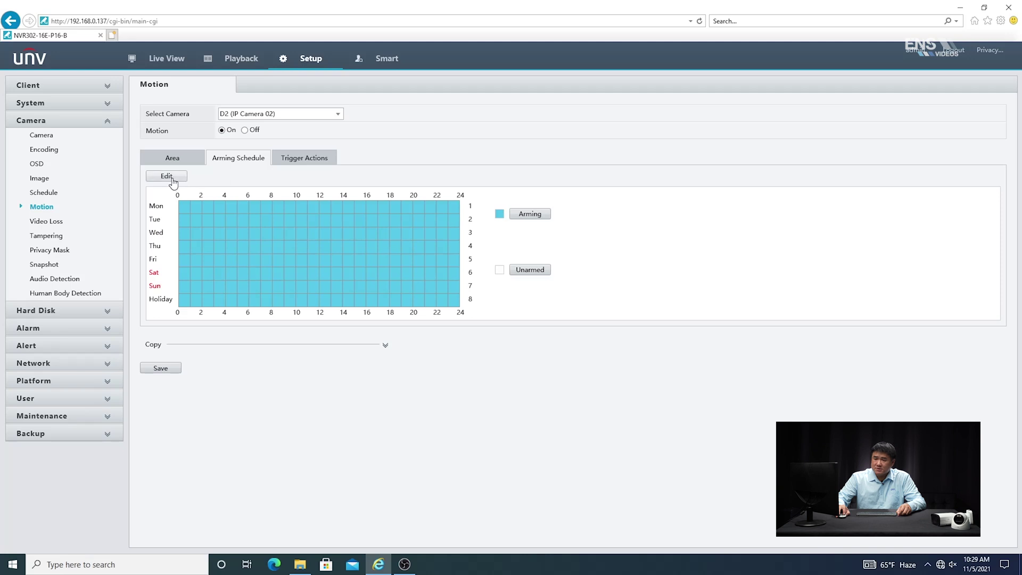
click(172, 177)
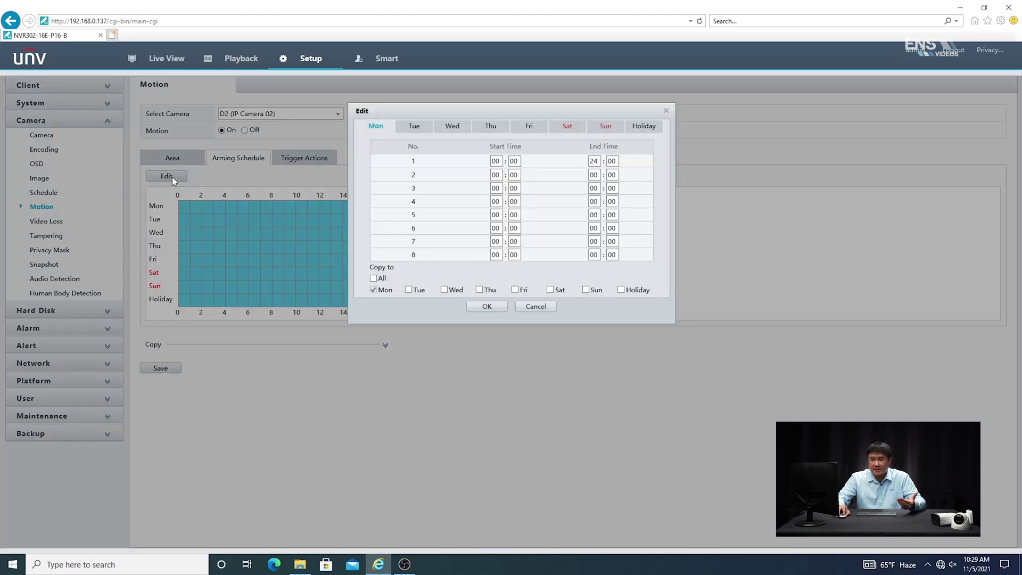
click(374, 278)
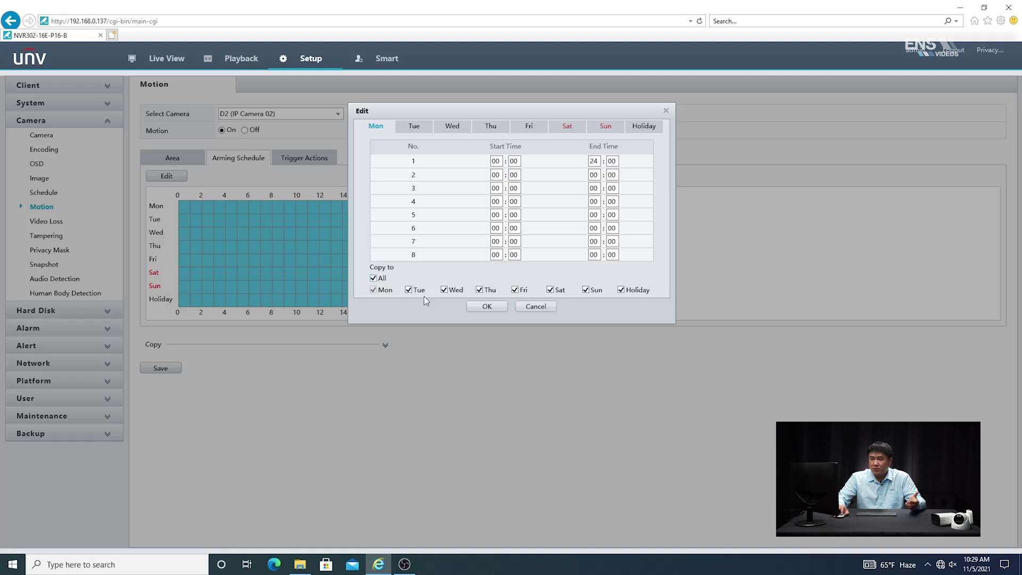
click(493, 309)
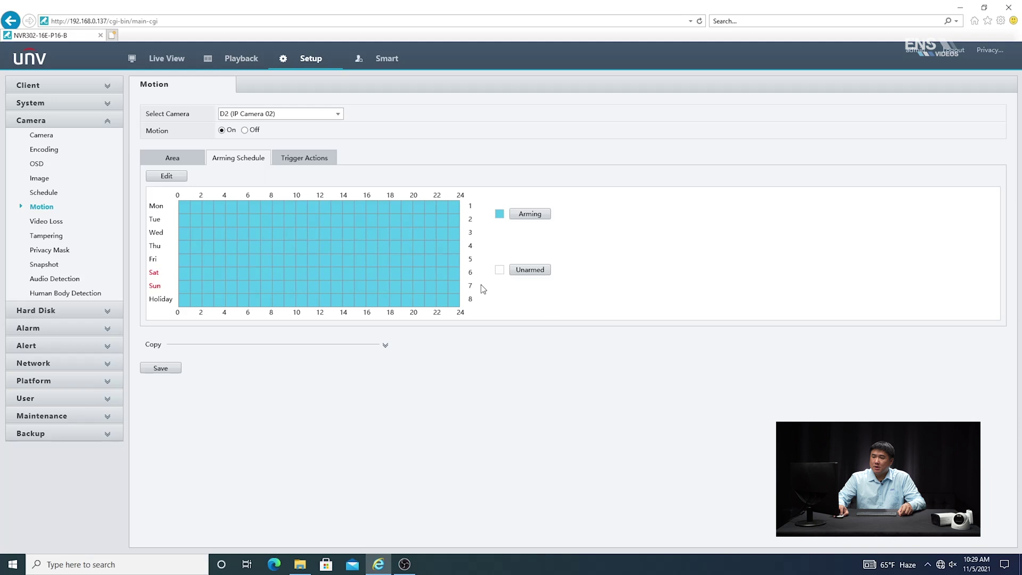
click(318, 162)
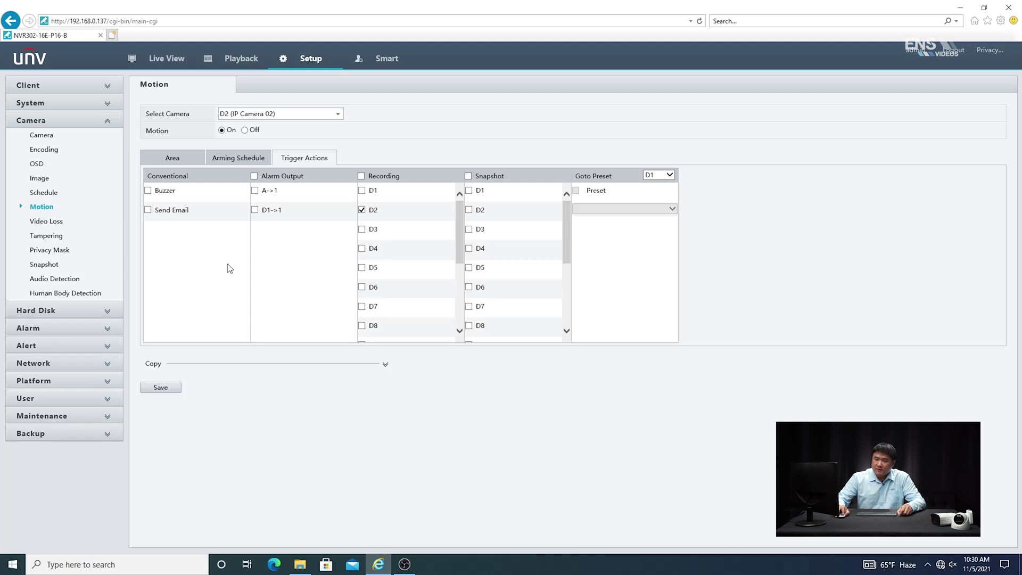
Step: Save D2's motion trigger settings and go to the Recording Schedule page
click(160, 387)
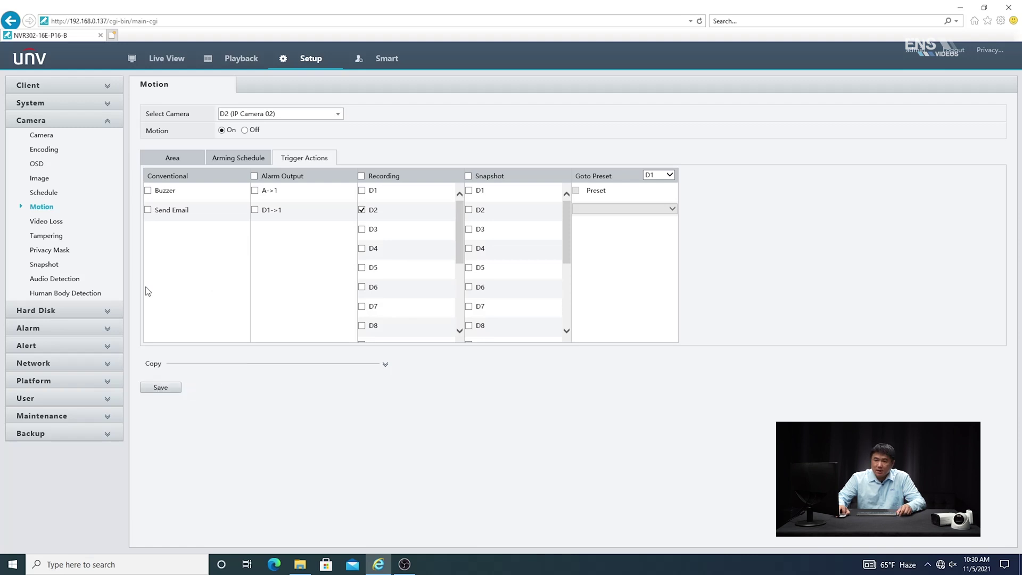
click(52, 195)
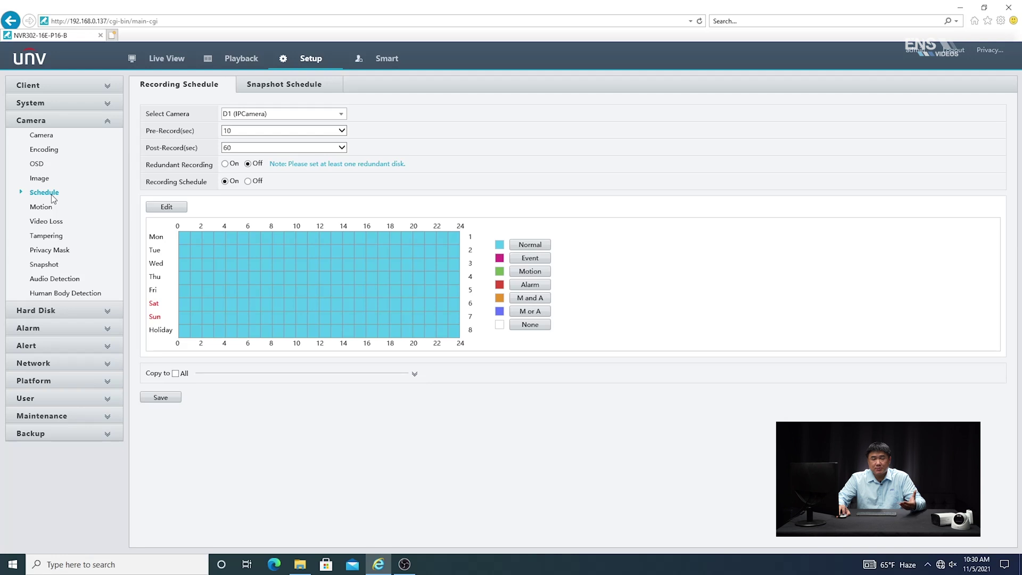
Step: Set D2's recording schedule to all-day Motion, copied to every day, and save it
click(273, 115)
click(267, 152)
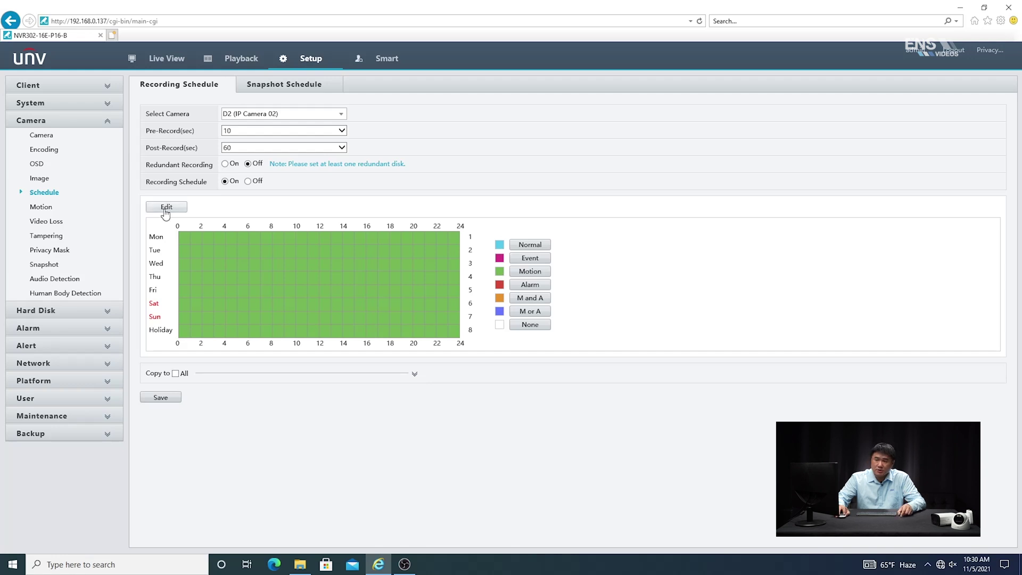
click(167, 208)
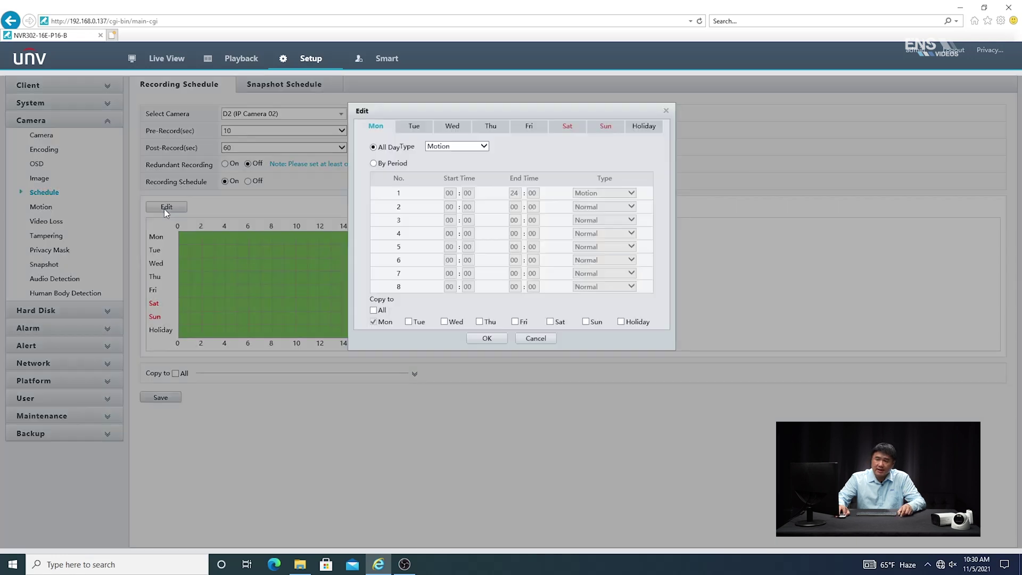
click(471, 148)
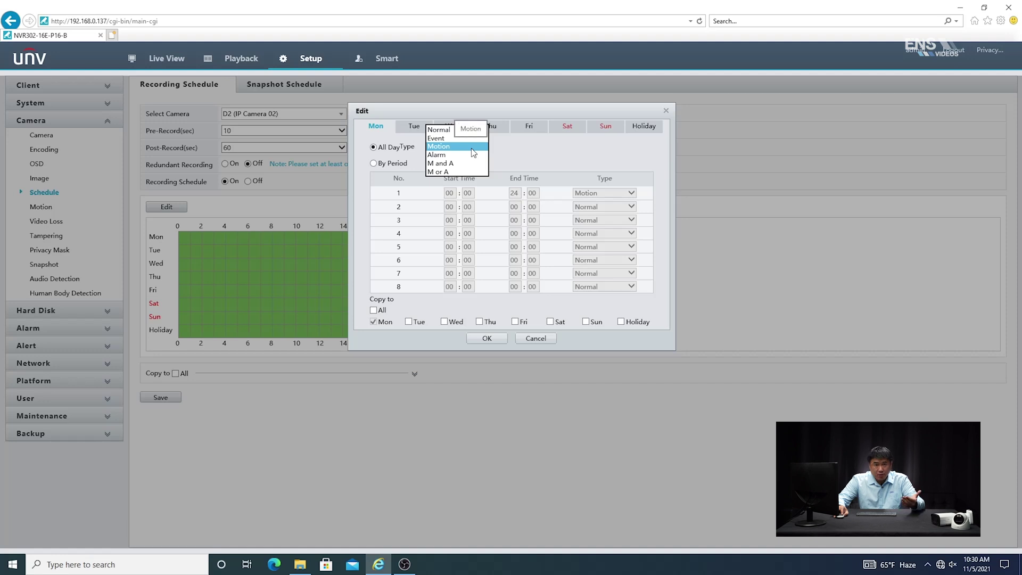
click(473, 146)
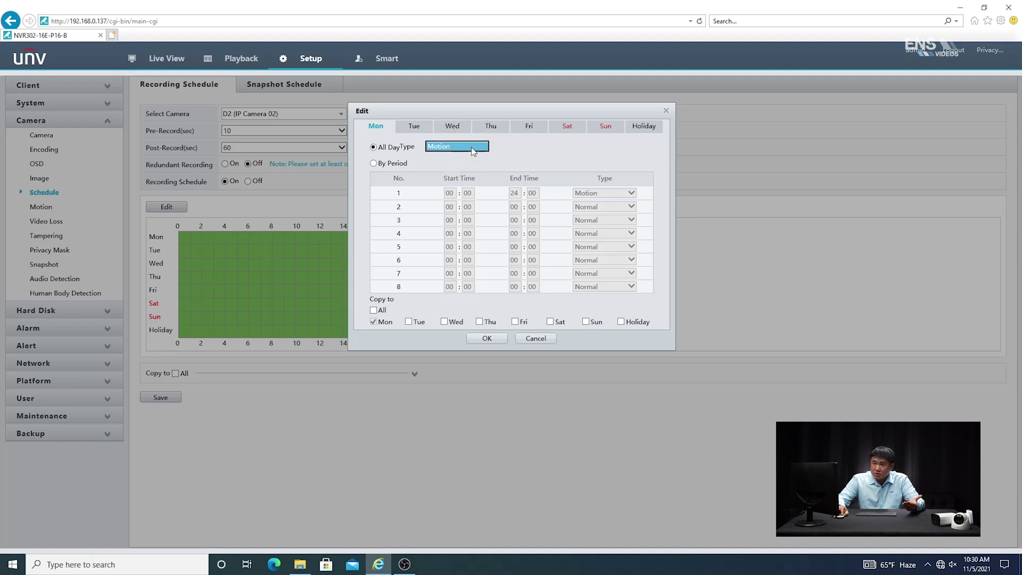
click(373, 311)
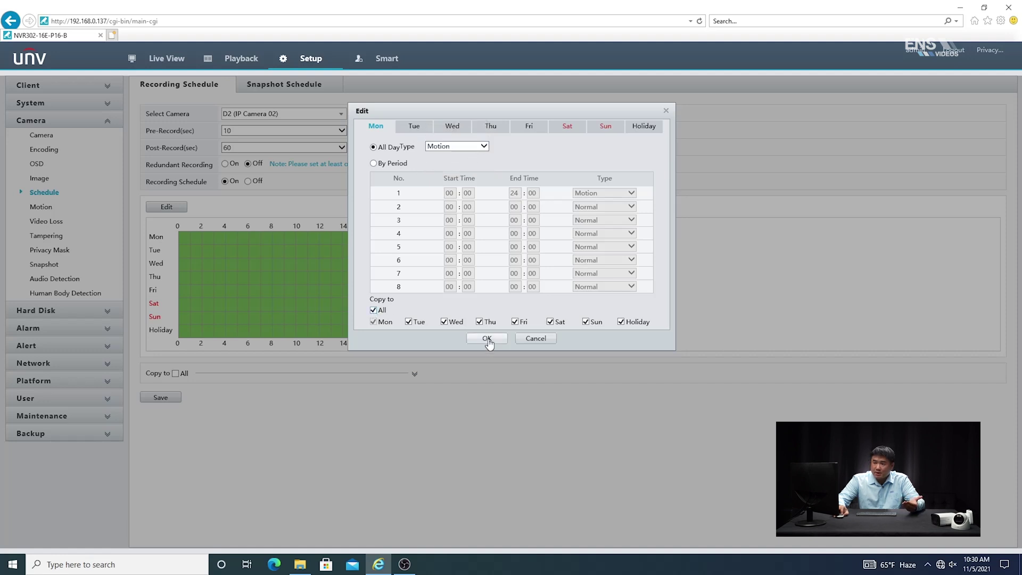
click(488, 339)
click(166, 399)
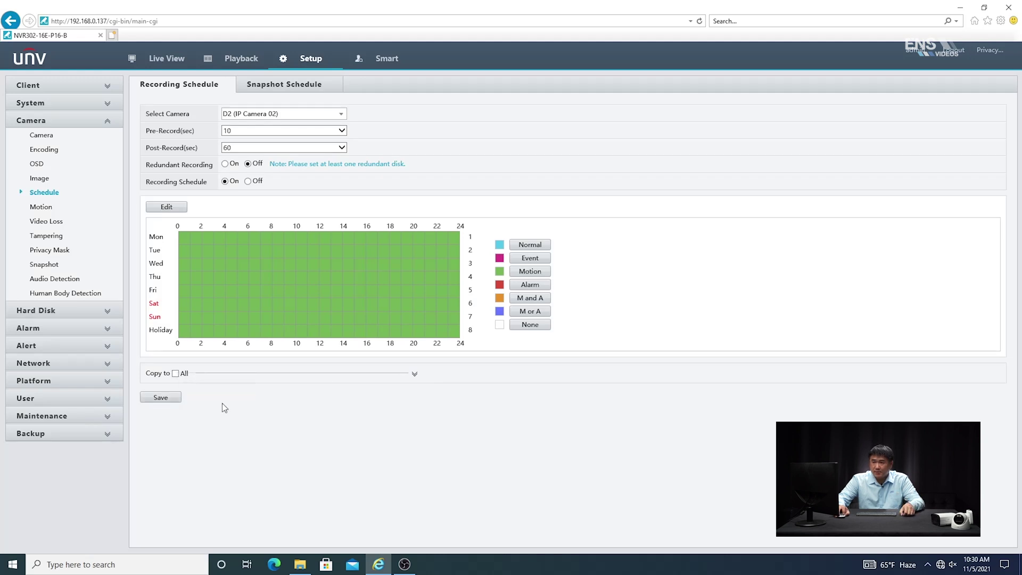
click(165, 61)
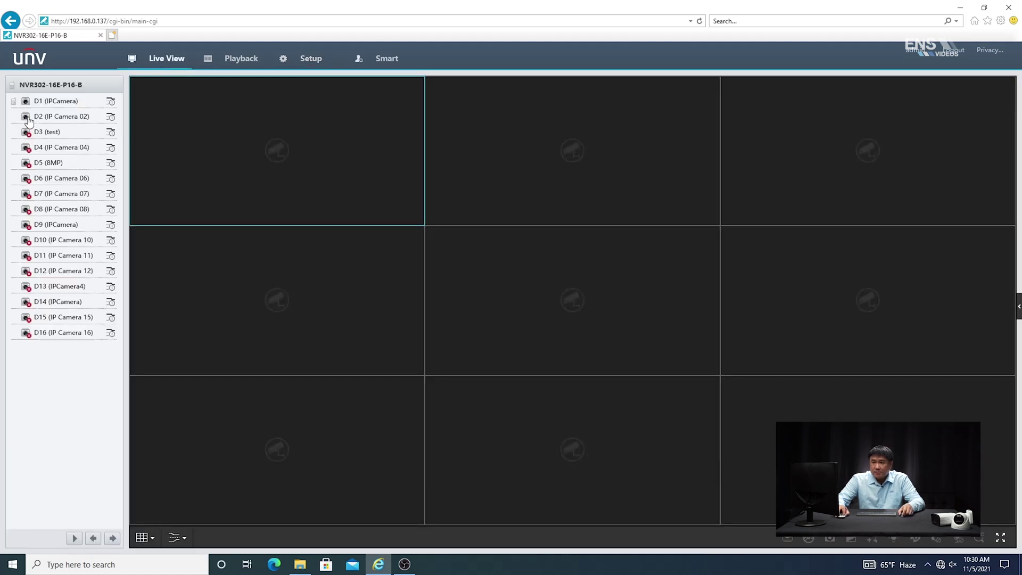
Step: Play D2's live feed and switch the grid to the single-pane 1x1 layout
double_click(27, 118)
click(142, 537)
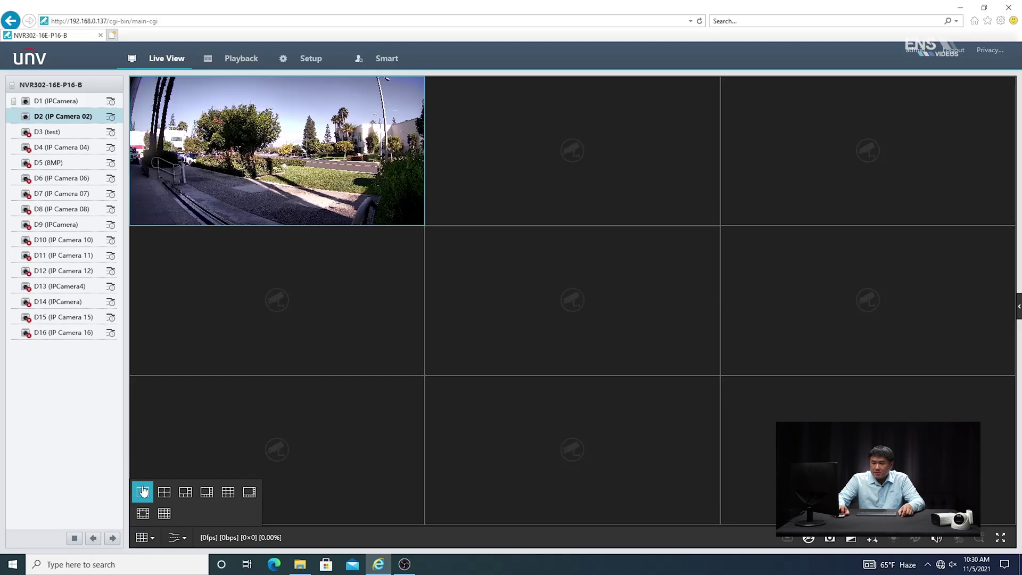
click(142, 490)
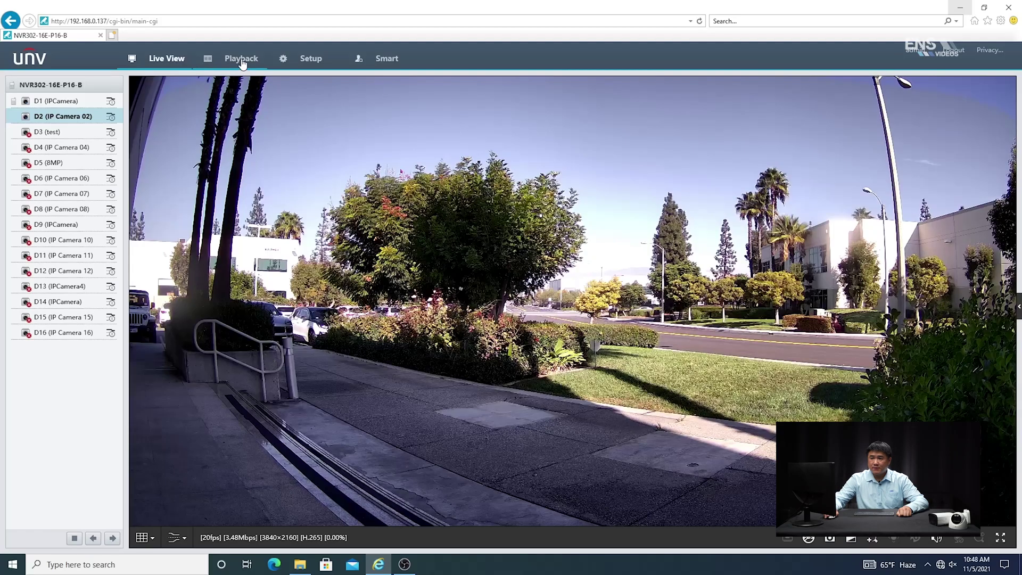
Step: Open Playback and load camera D2's 5 November 2021 recordings onto the timeline
click(241, 60)
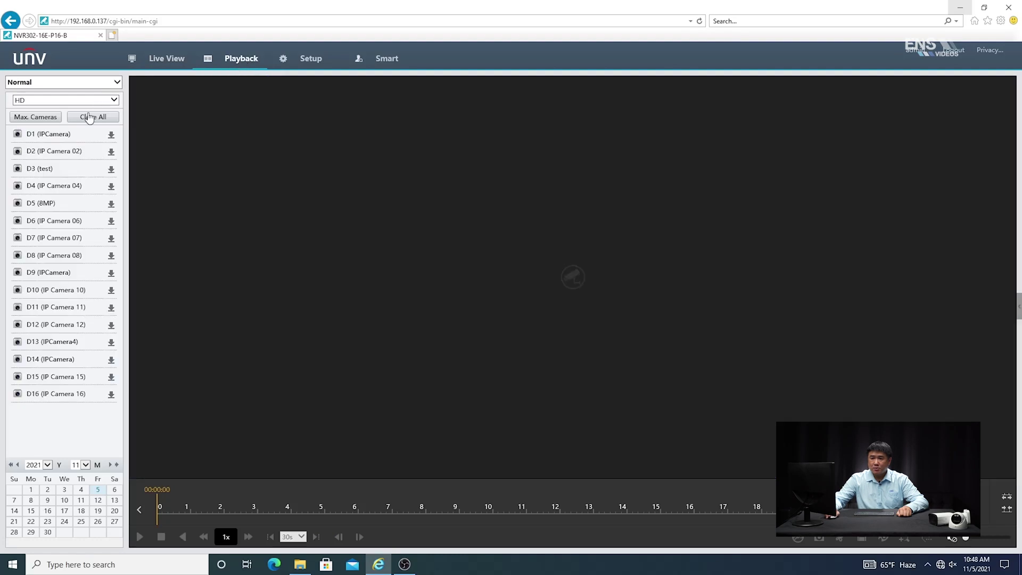
click(23, 153)
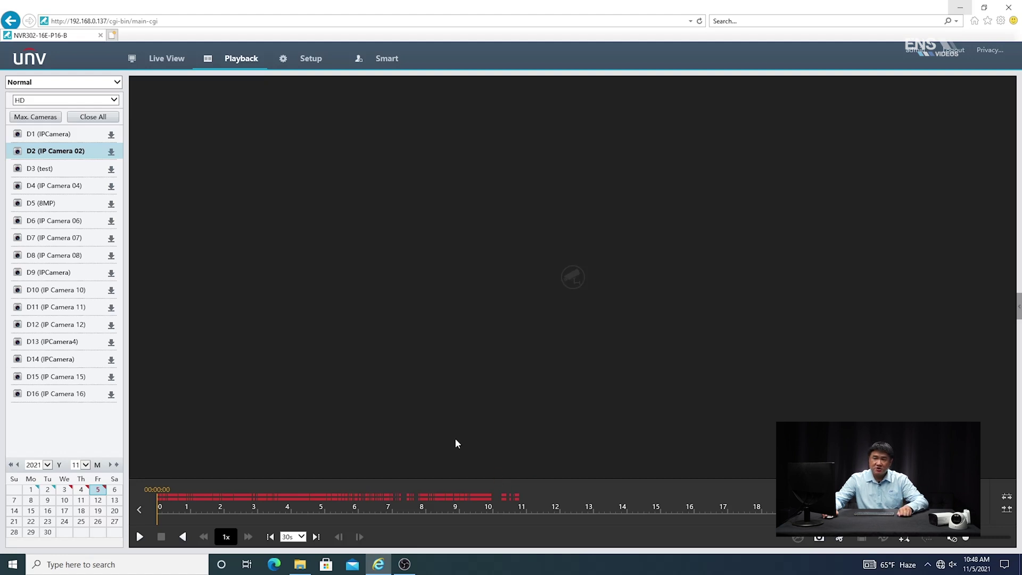
click(104, 85)
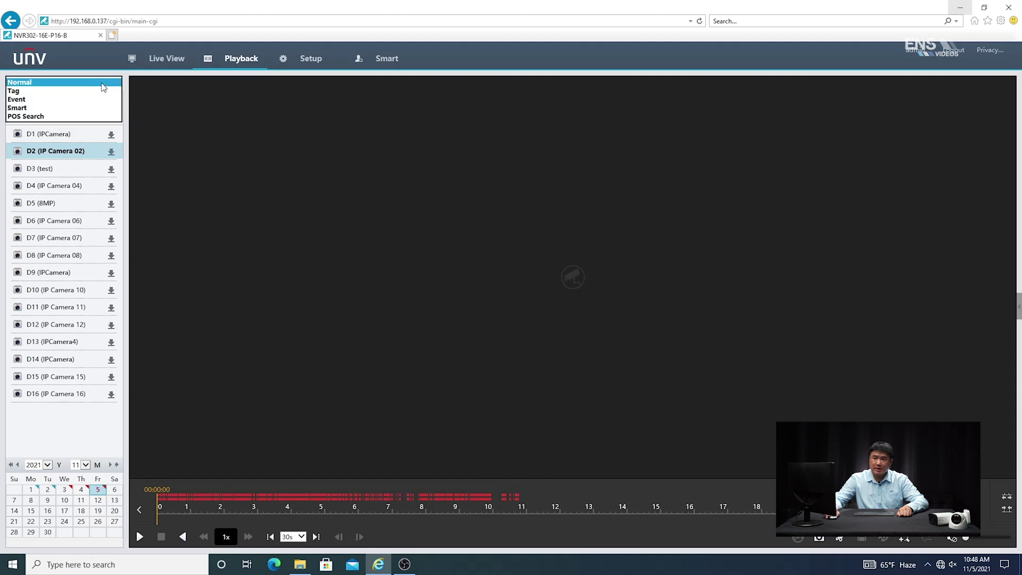
Step: Search D2's Motion Detection events for 11-05-2021 and show the last of 29 pages
click(56, 99)
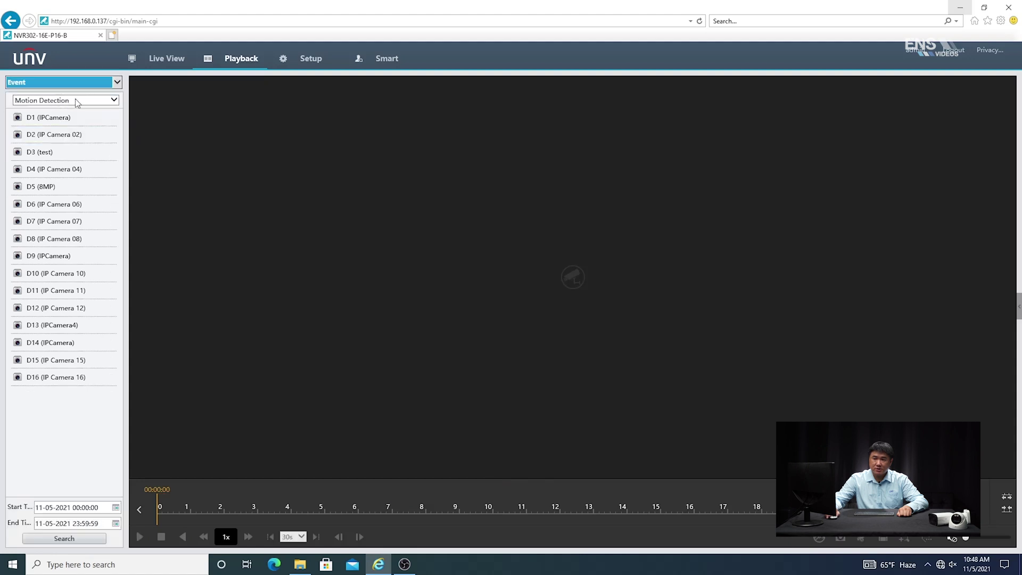
click(84, 101)
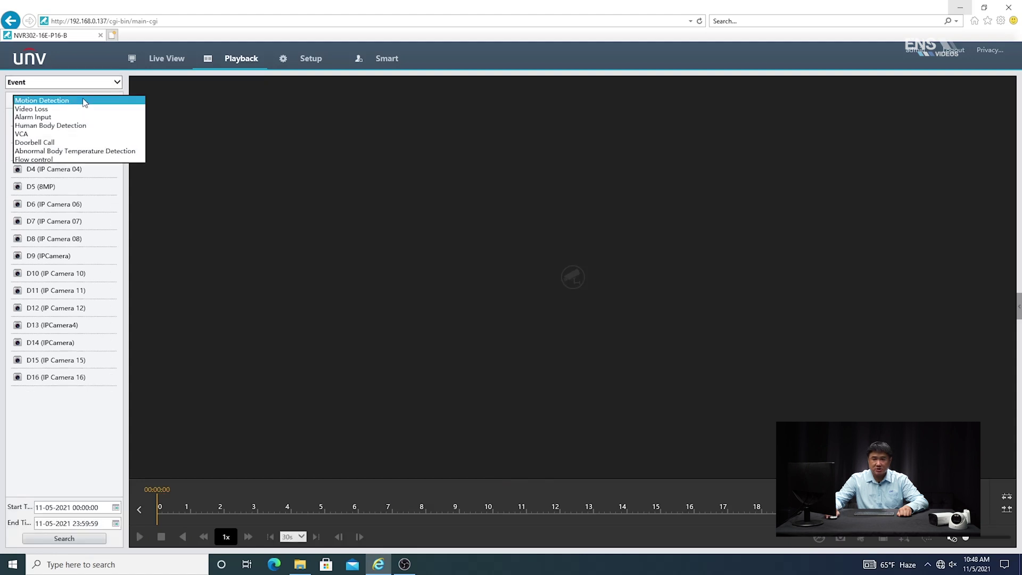
click(84, 101)
click(51, 138)
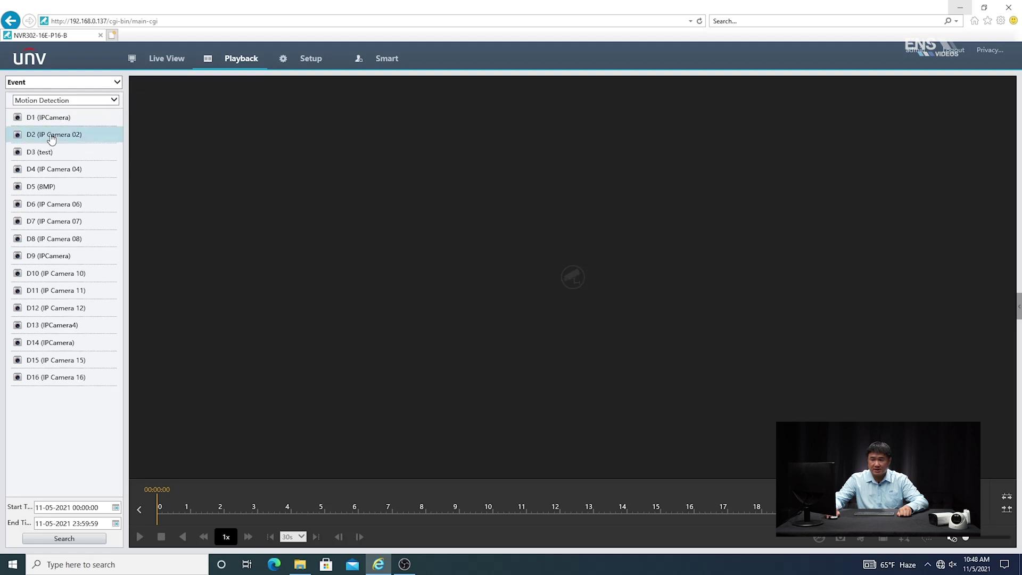
click(61, 541)
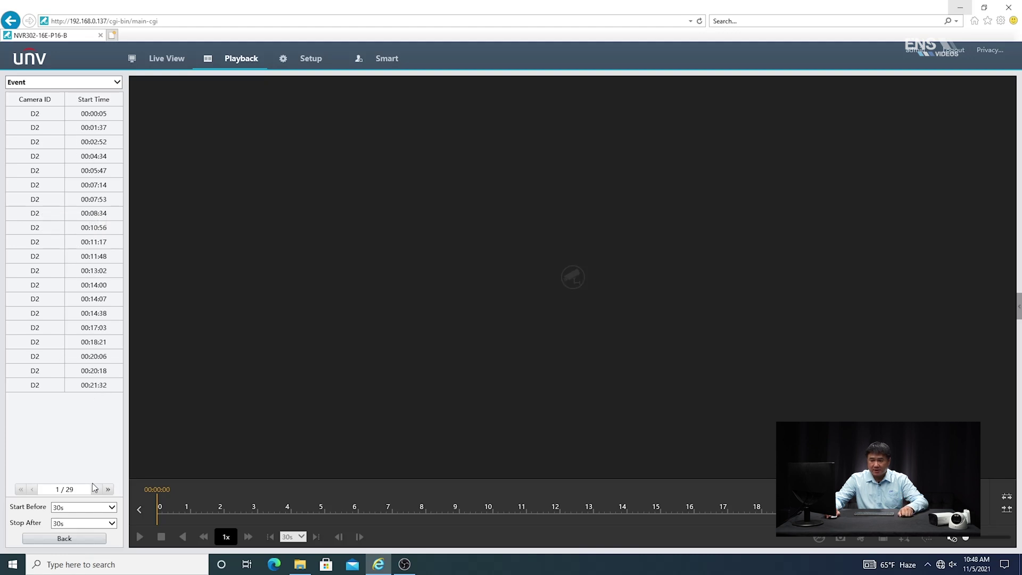
click(108, 488)
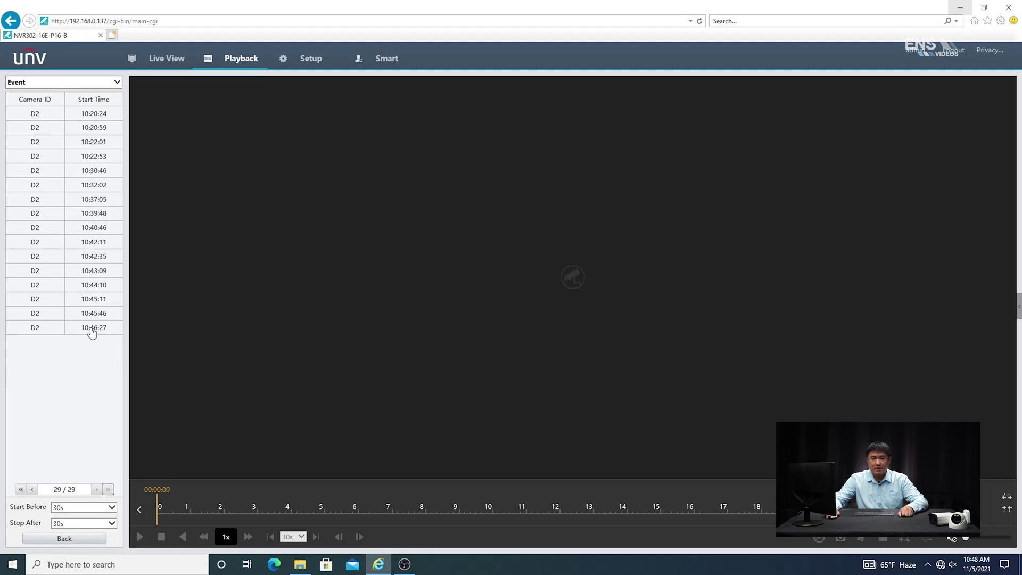
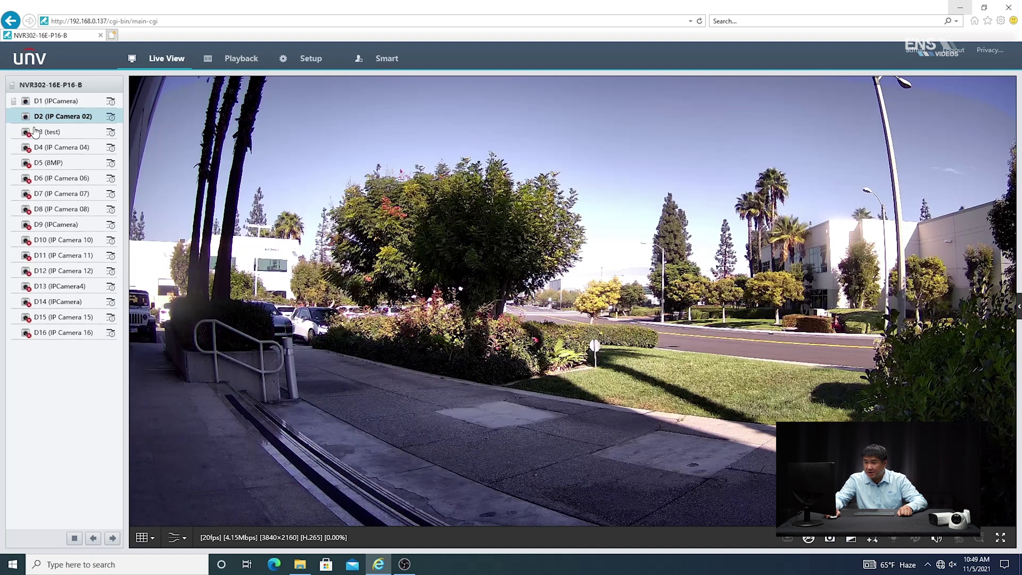
Step: Search camera D2's motion events for 11-05-2021, view the last results page, then return to Live View
click(245, 64)
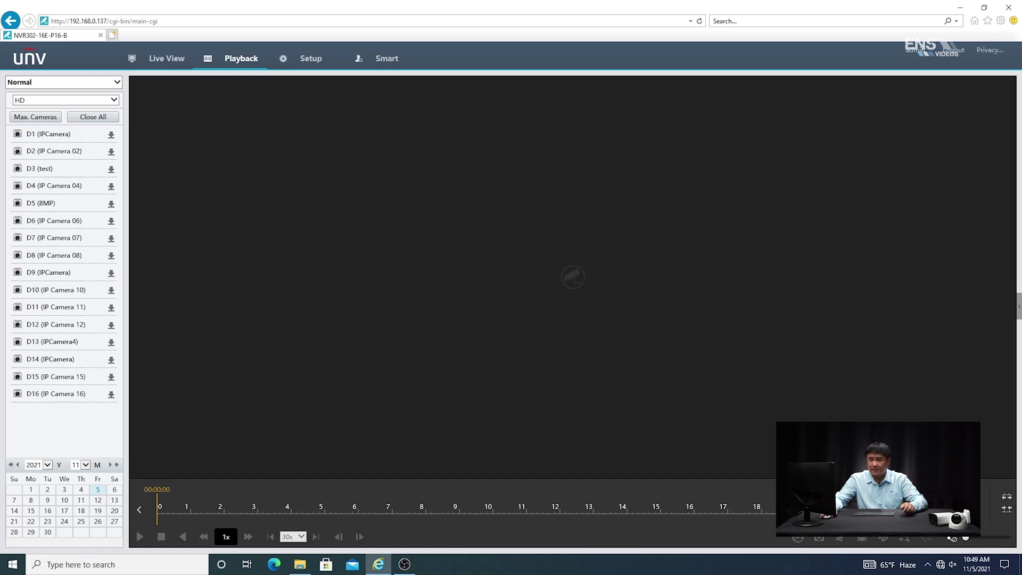
click(104, 83)
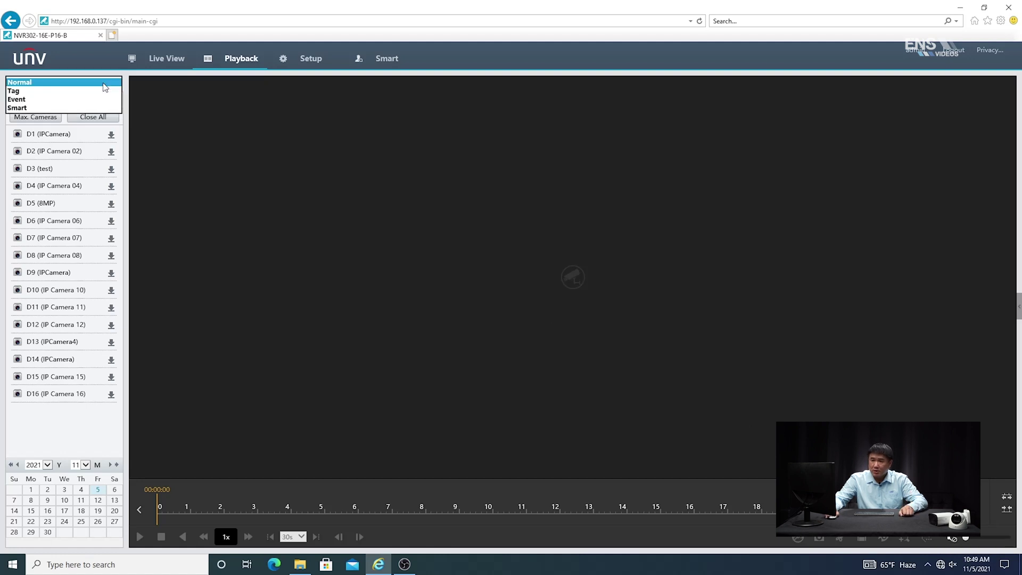
click(70, 99)
click(38, 134)
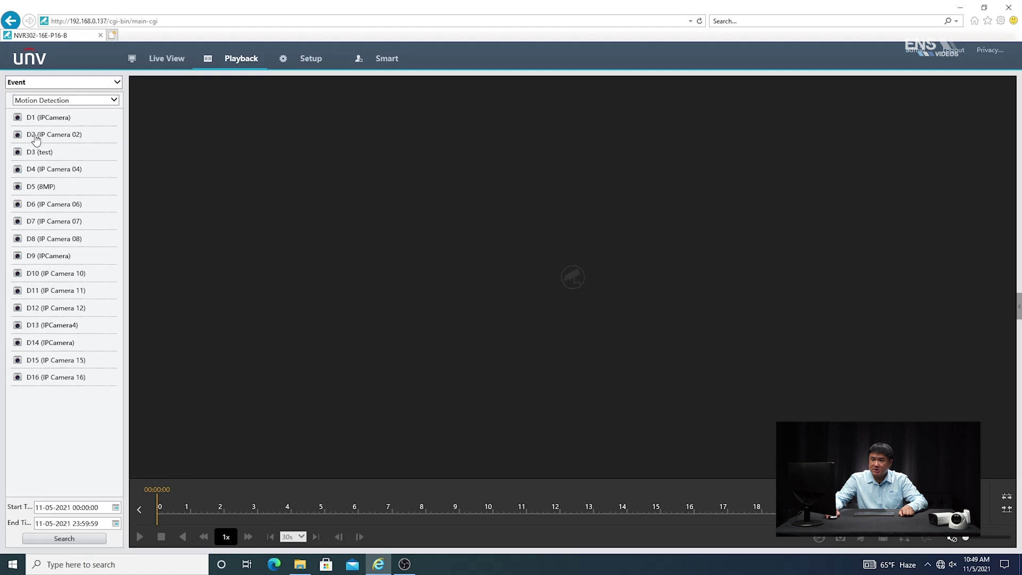
click(57, 540)
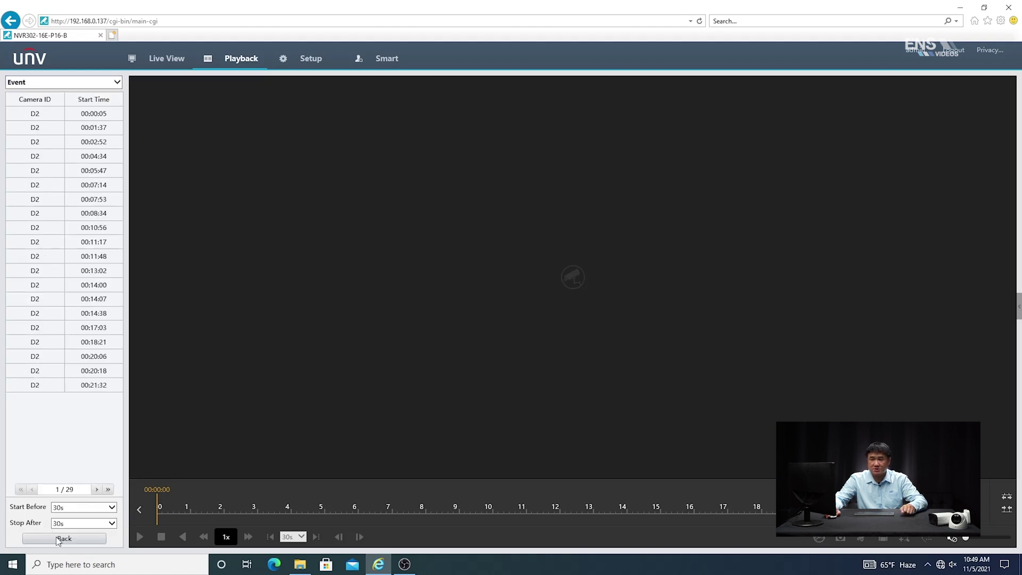
click(109, 490)
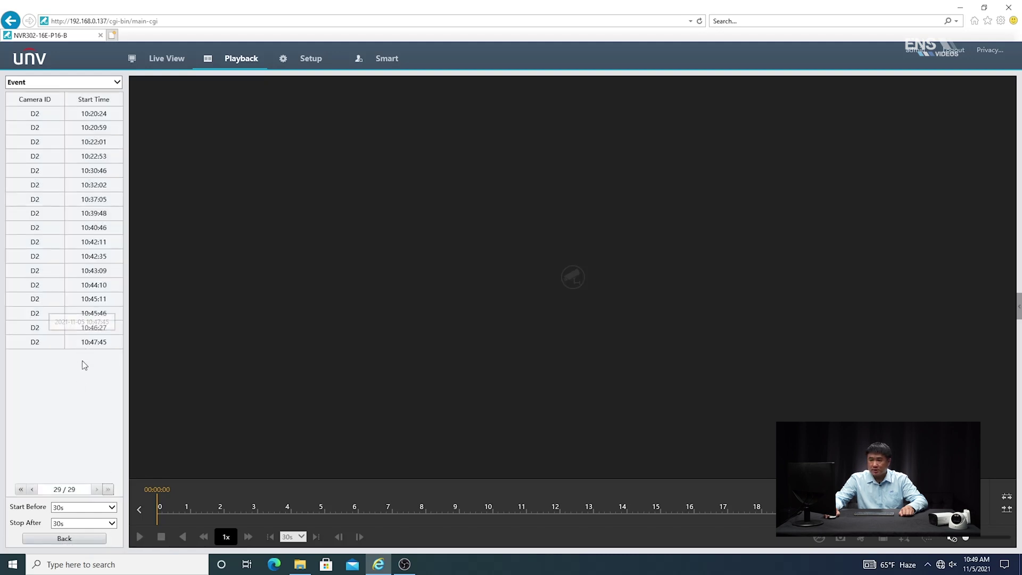
click(165, 62)
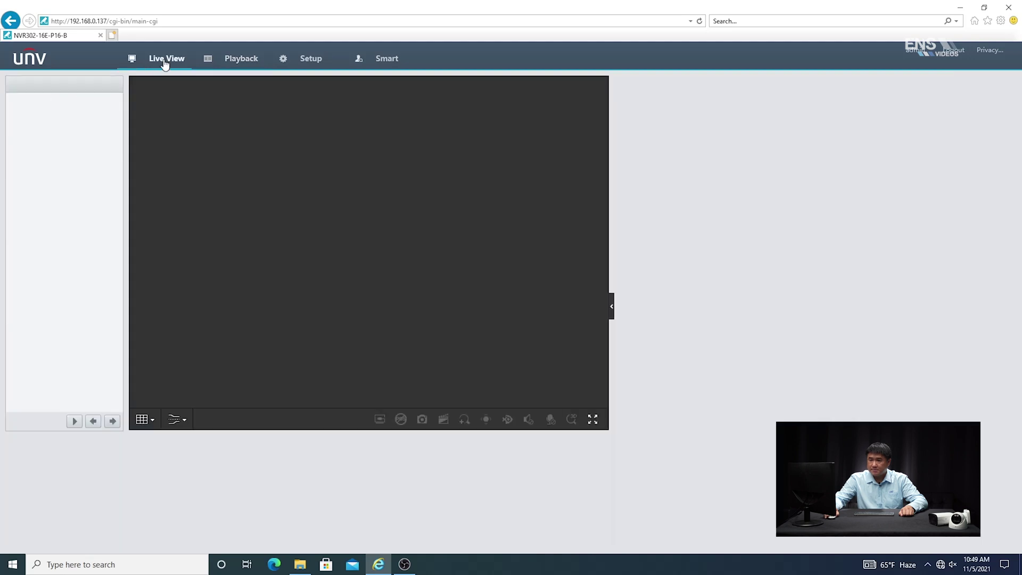
Step: List D2's motion events, go to page 29/29 and play the 10:47:45 event
click(240, 62)
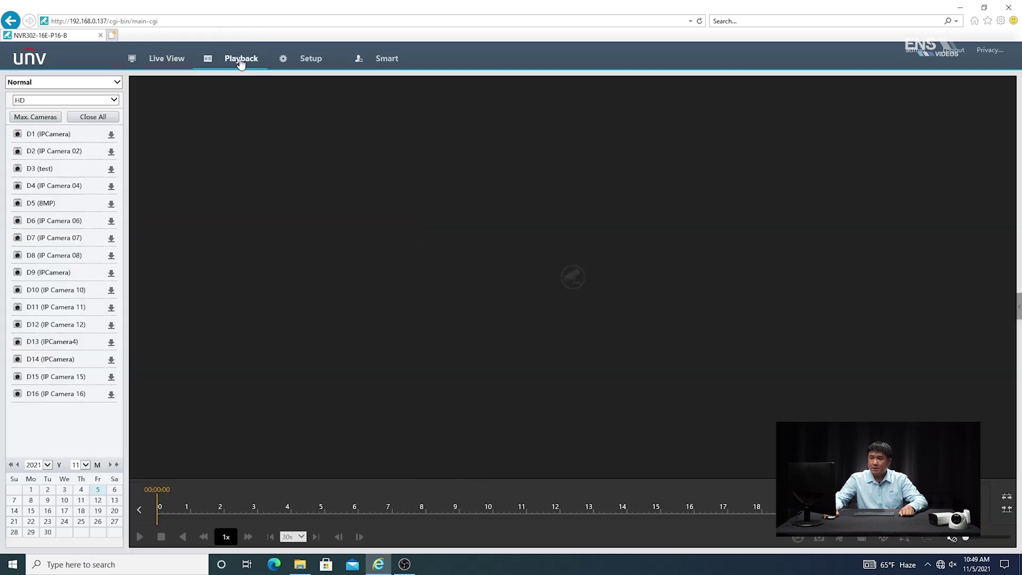
click(116, 84)
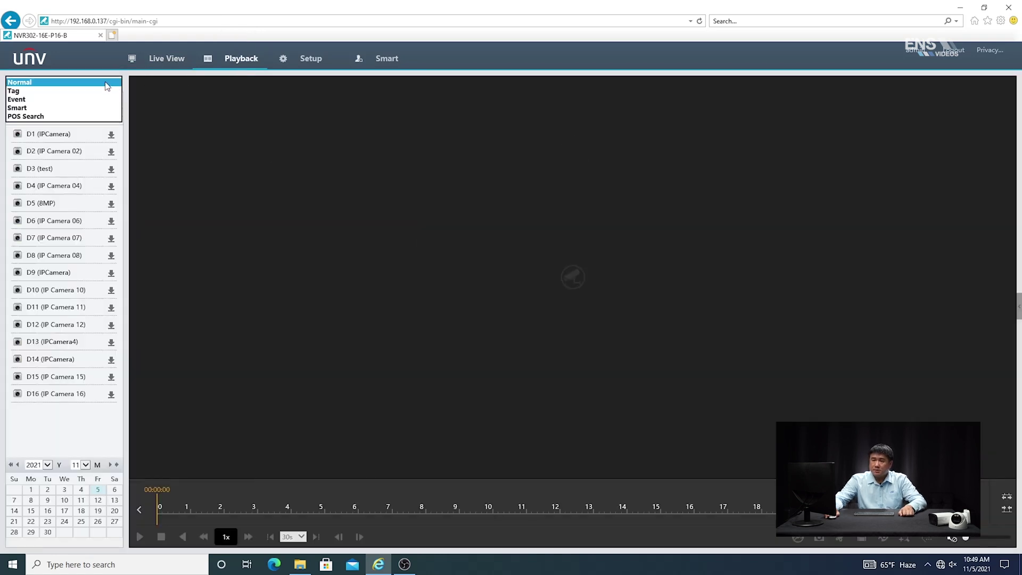
click(82, 95)
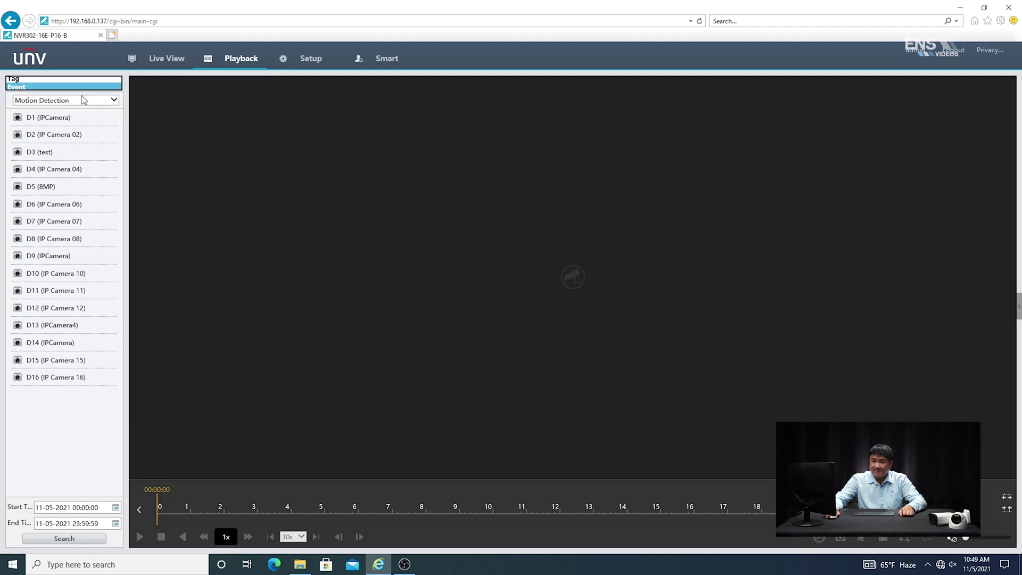
click(19, 136)
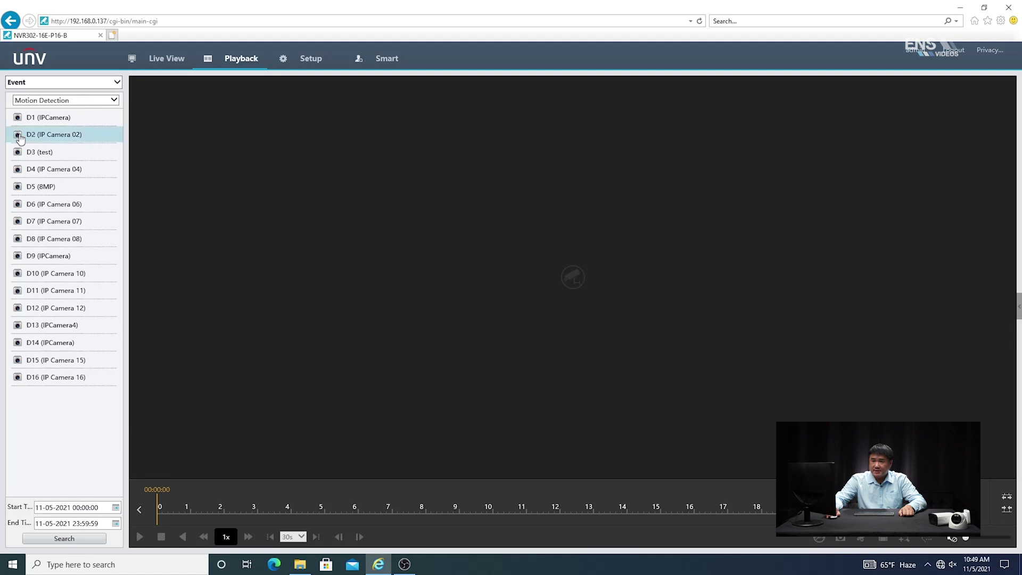
click(64, 539)
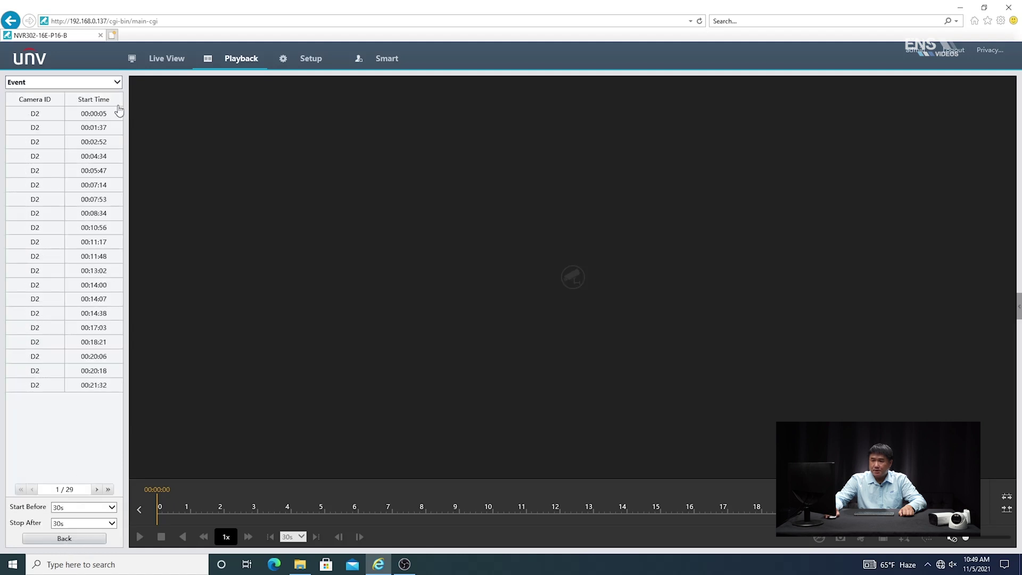
click(108, 489)
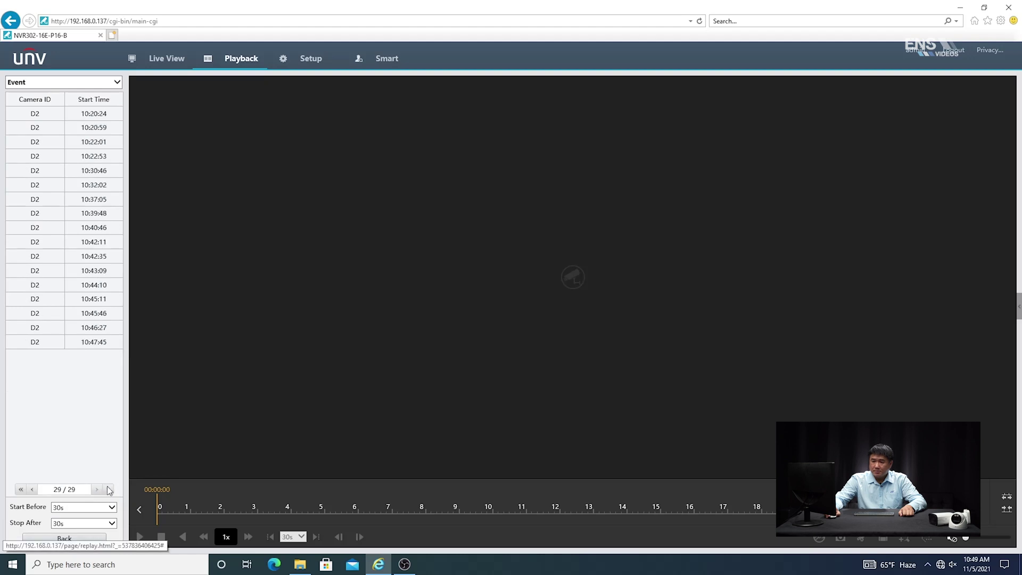
click(76, 346)
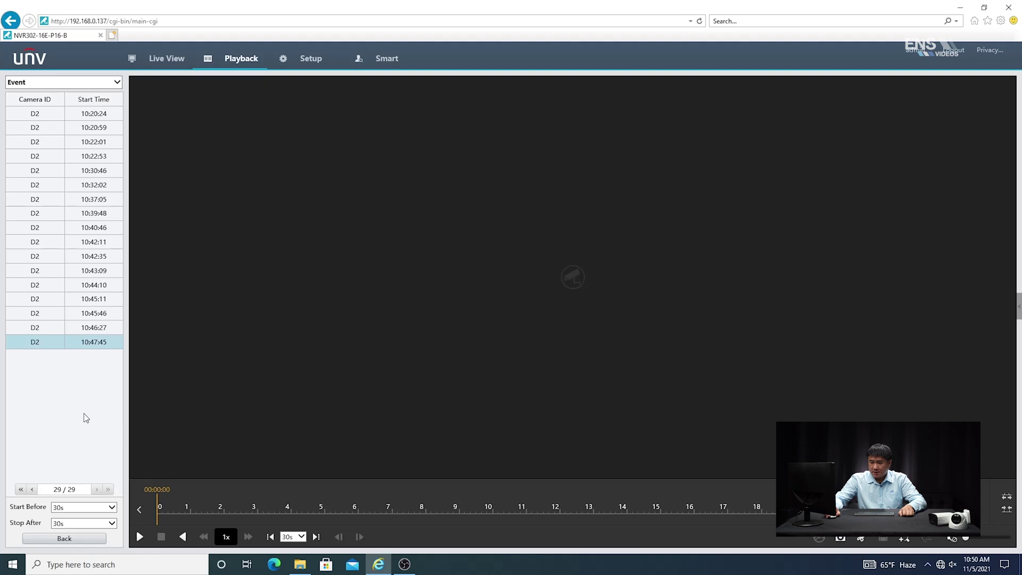
click(140, 539)
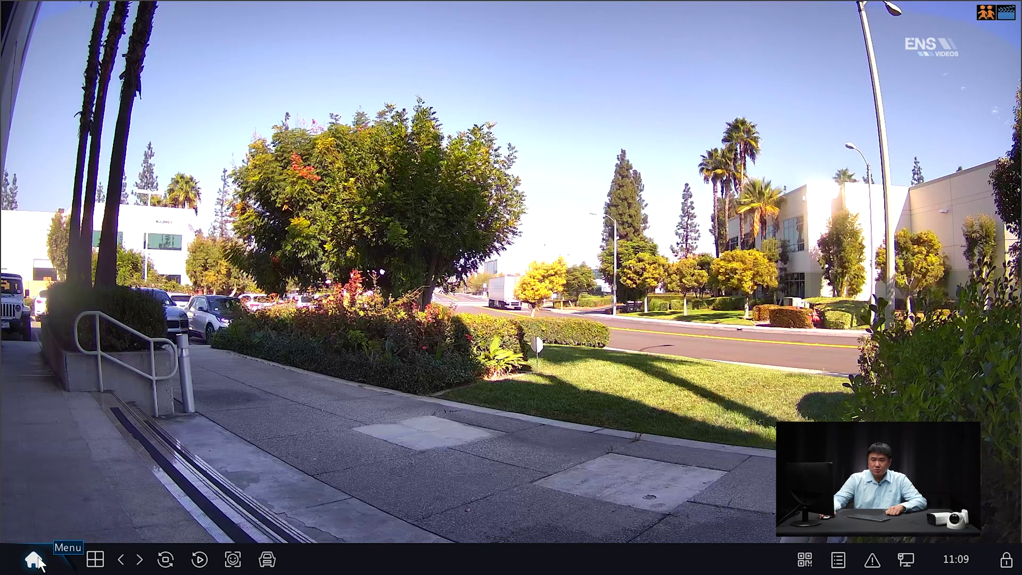
Step: Bring up the NVR's main menu from the full-screen camera view
click(38, 557)
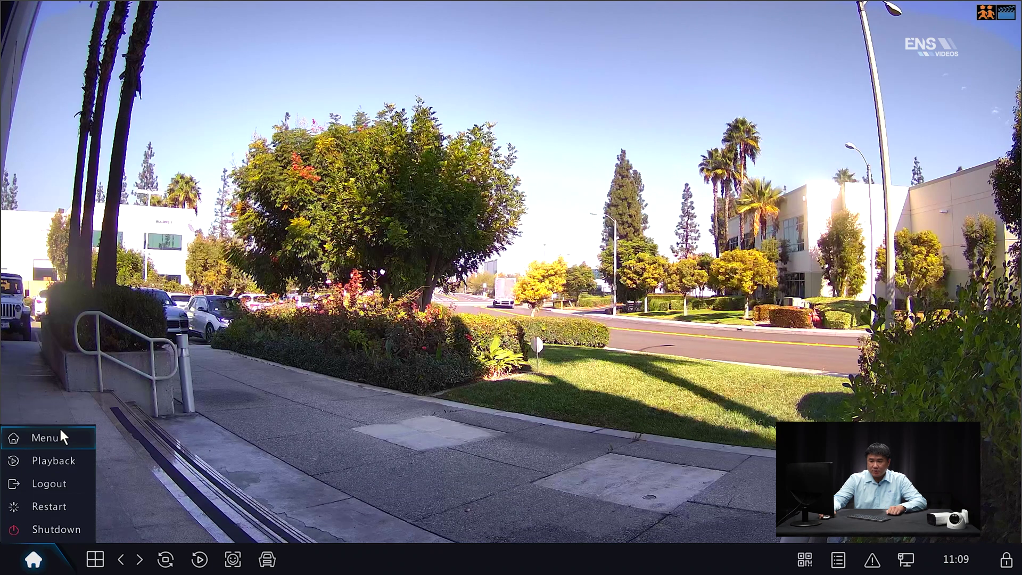
Step: Enable motion detection on D2 (IP Camera 02), replacing its area with one over the lower view
click(59, 431)
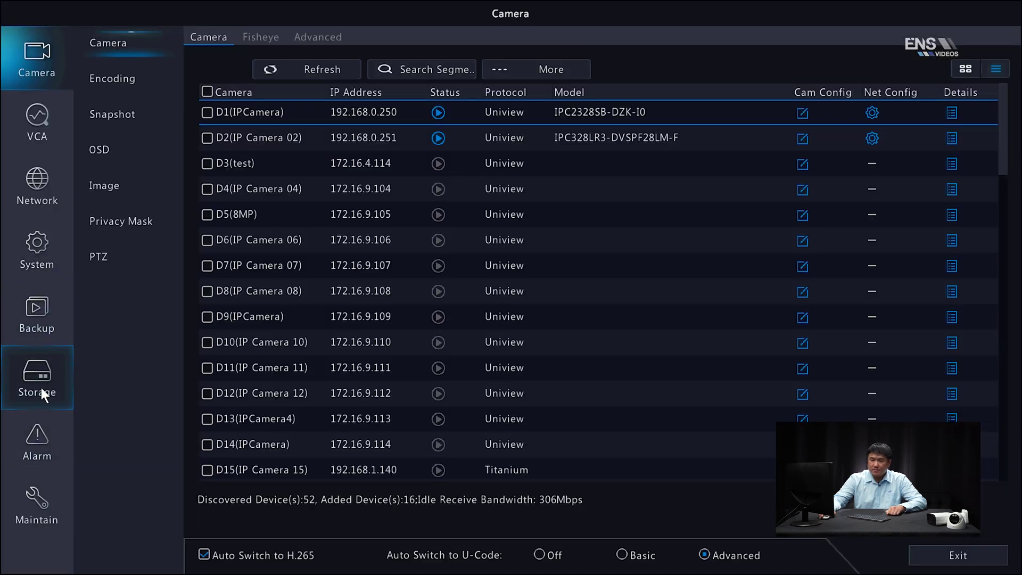
click(43, 439)
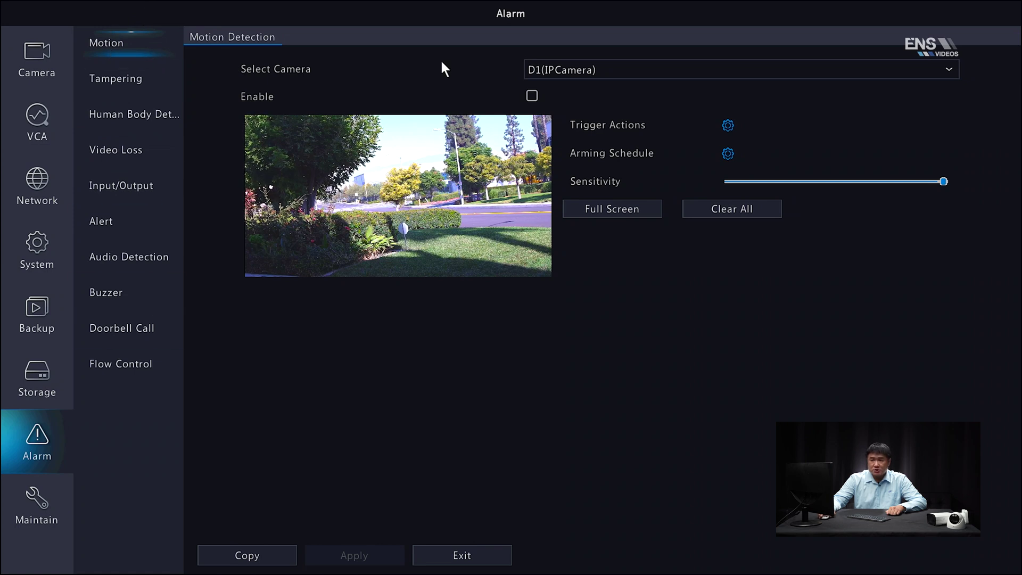
click(948, 68)
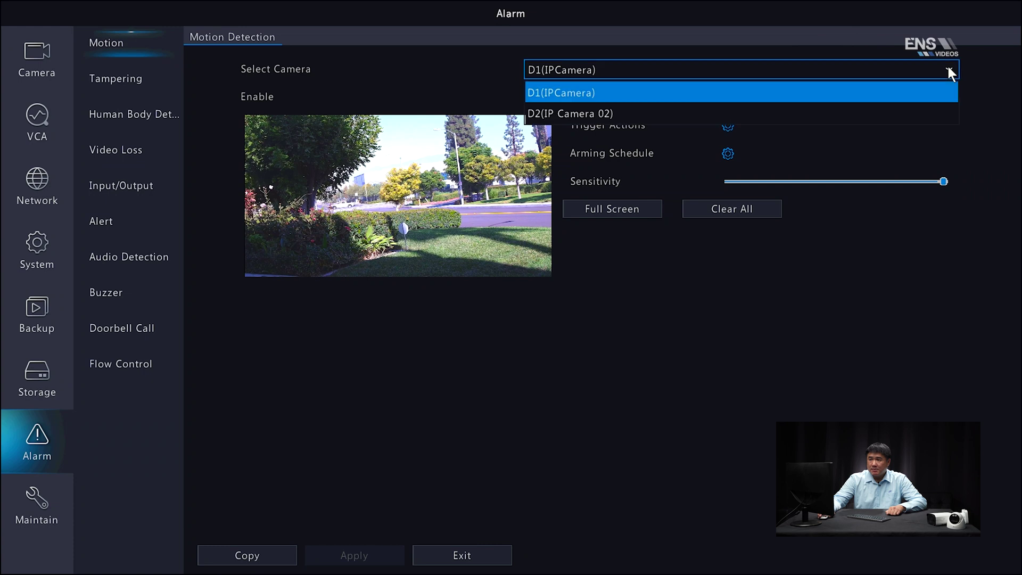
click(800, 112)
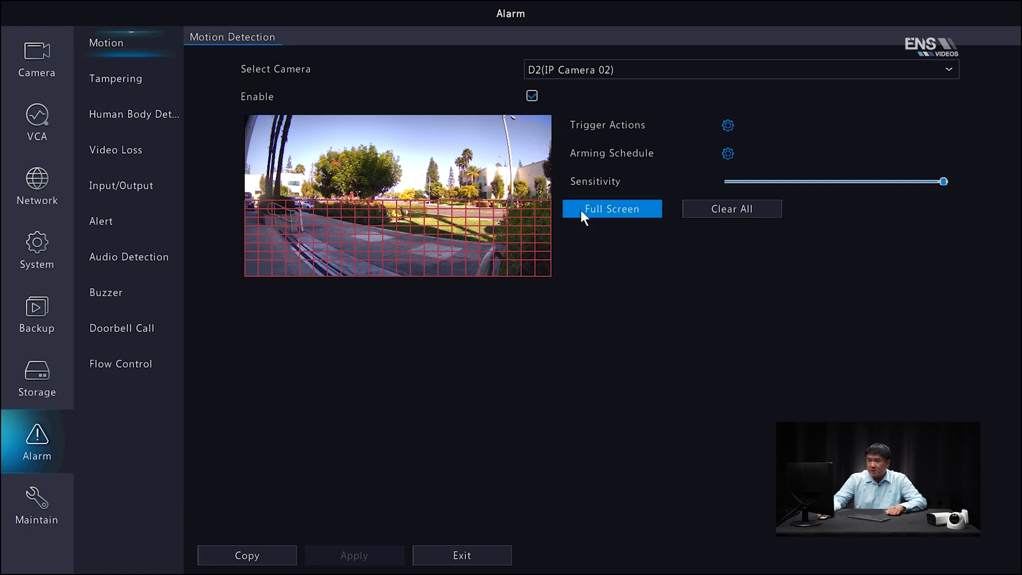
click(728, 211)
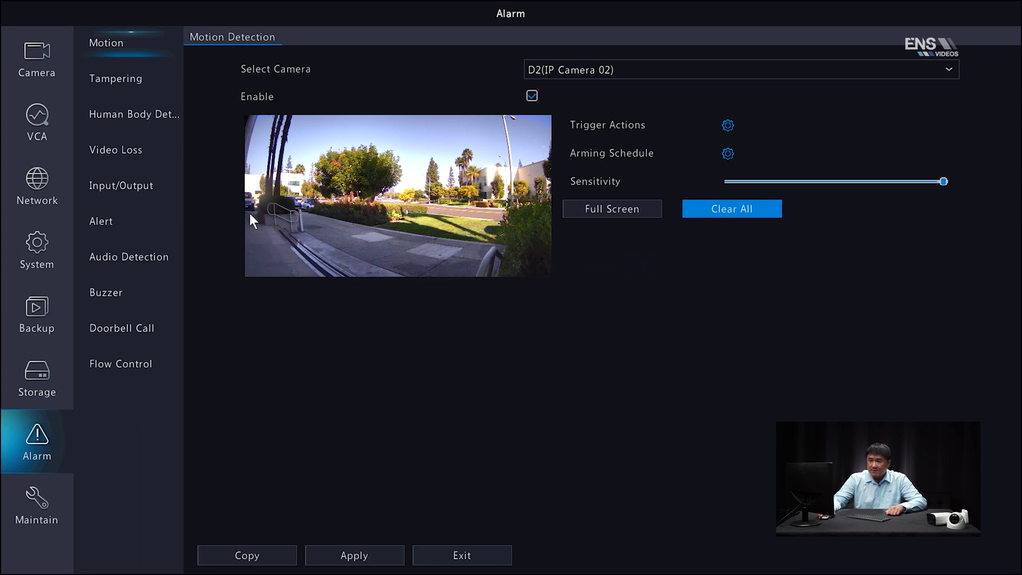
mouse_move(250, 210)
mouse_down()
mouse_move(391, 225)
mouse_move(548, 270)
mouse_up()
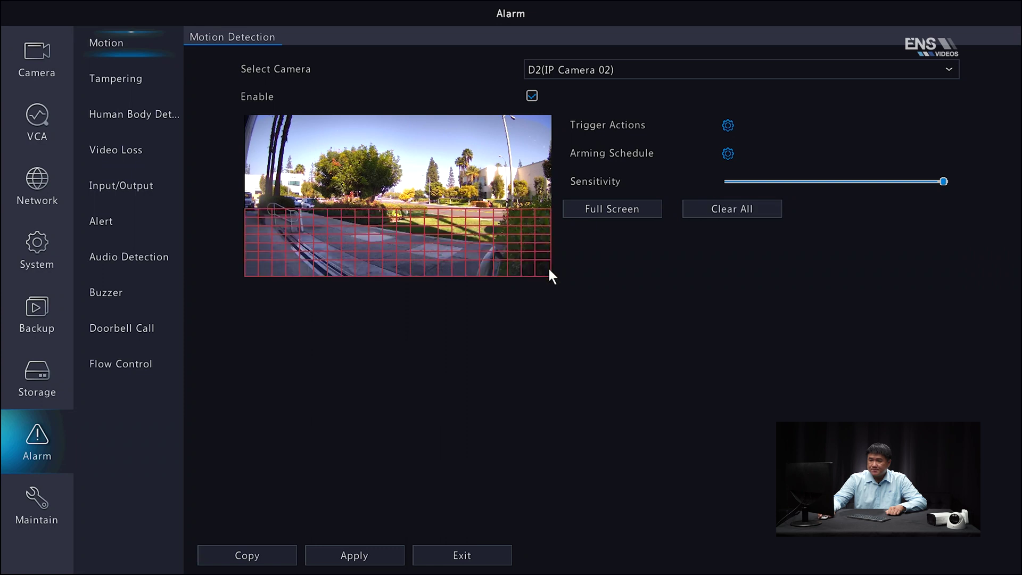
Step: Make D2's motion alarm record D2, arm it 00:00–24:00 every day, and apply the settings
click(729, 126)
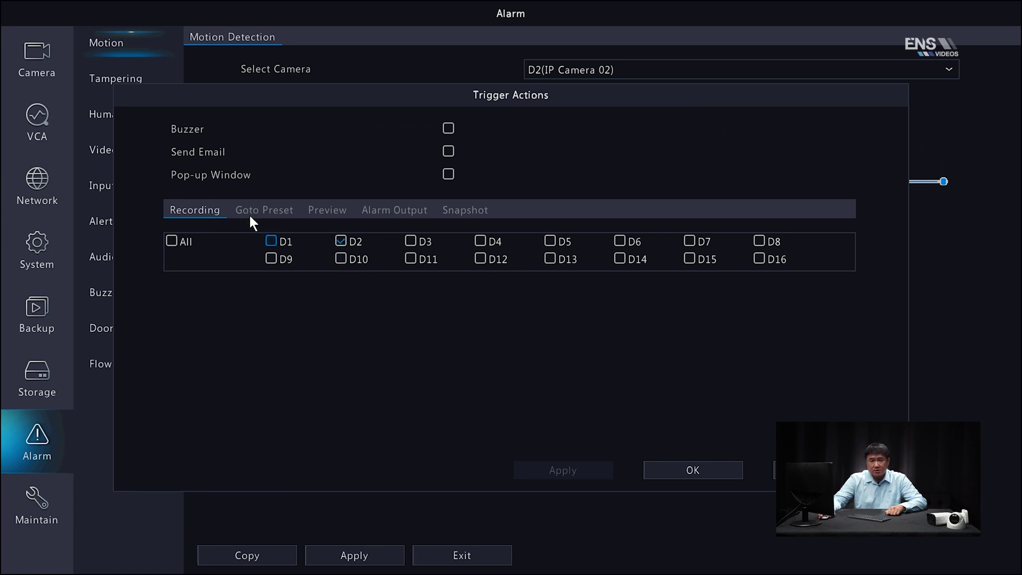
click(678, 471)
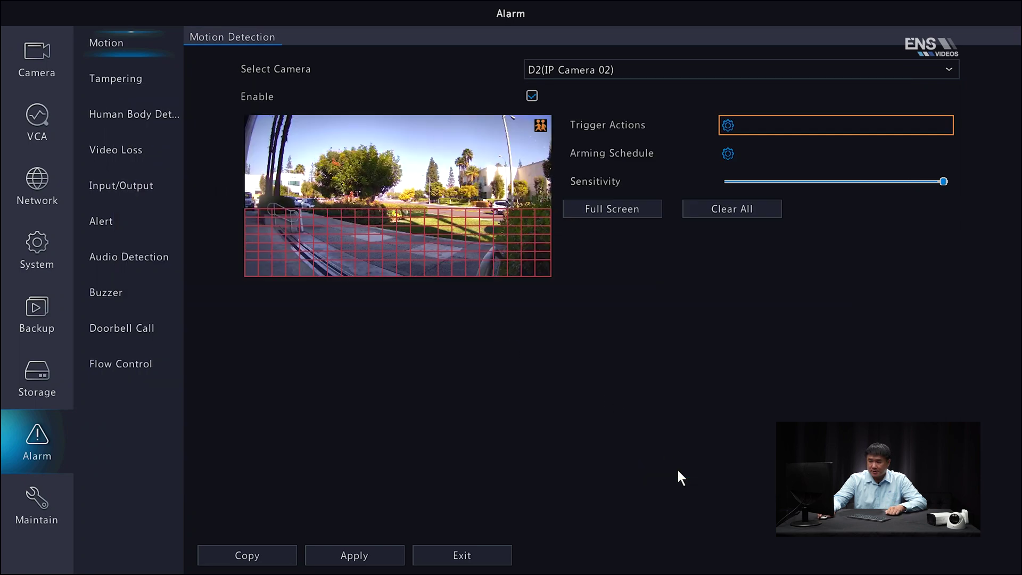
click(728, 153)
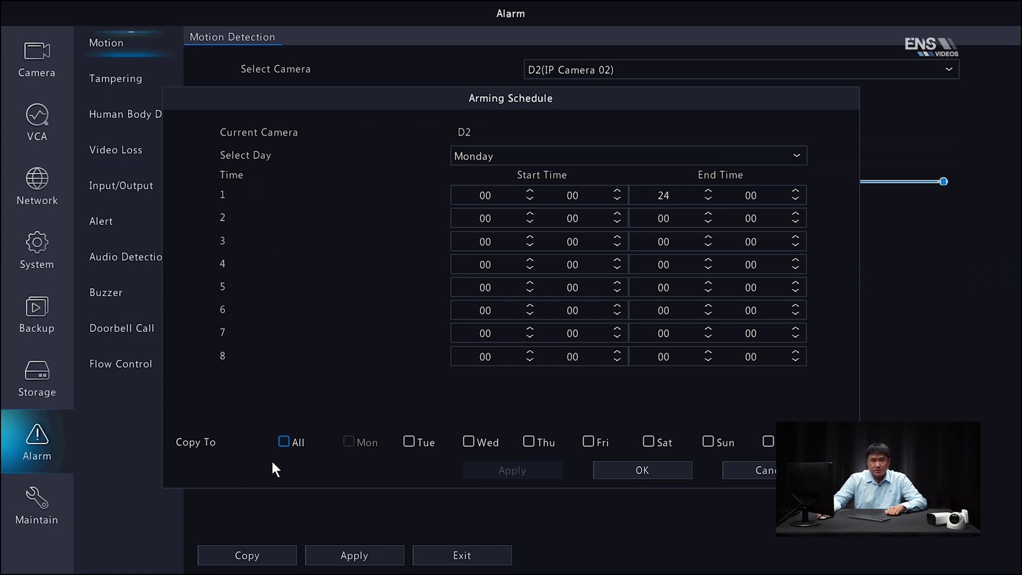
click(285, 440)
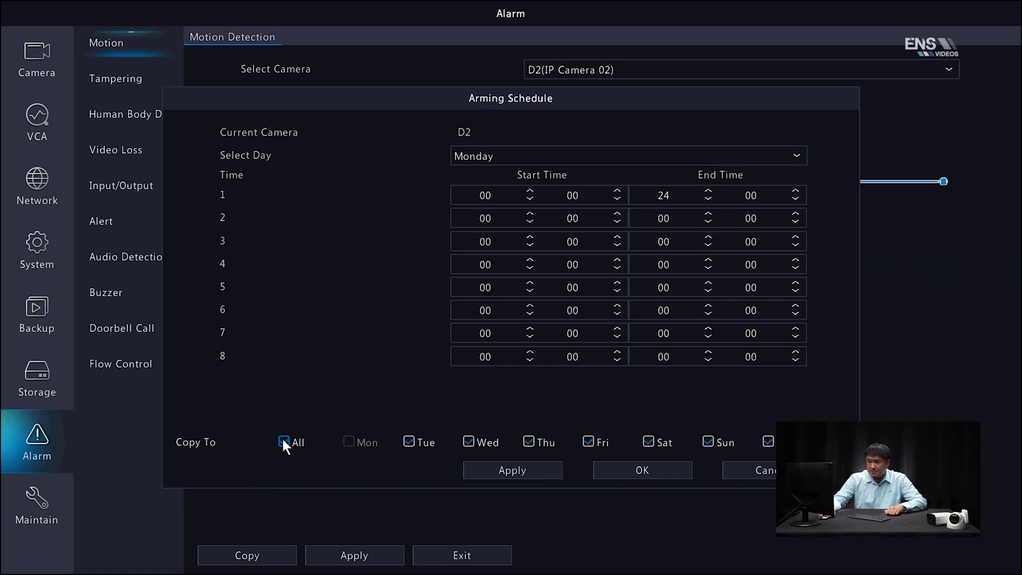
click(507, 470)
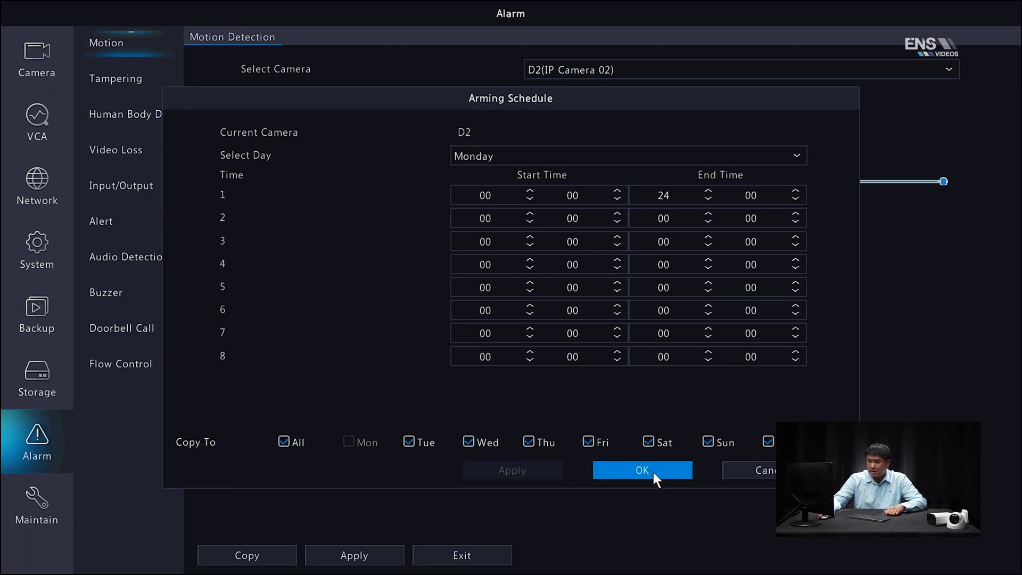
click(653, 472)
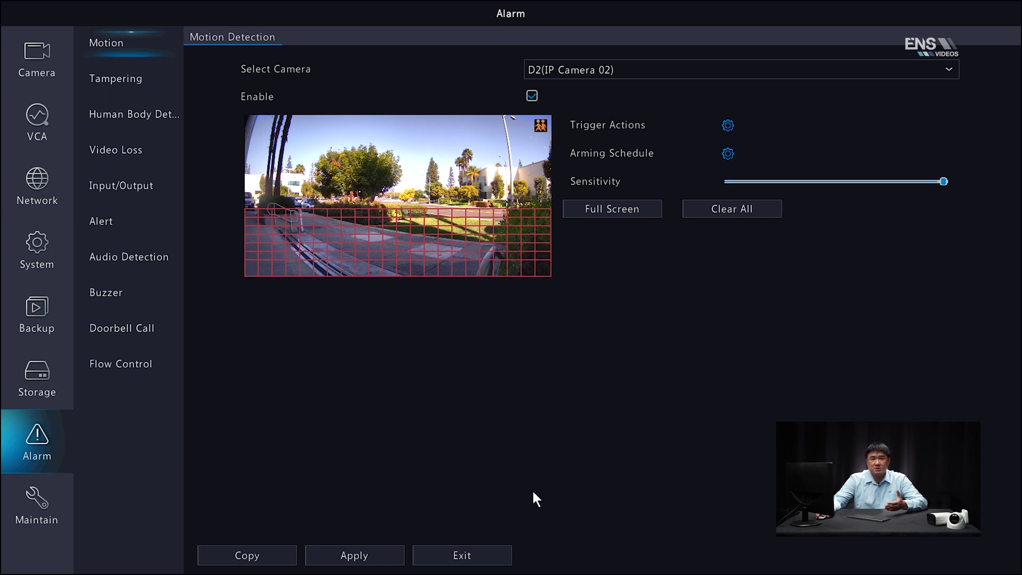
click(344, 554)
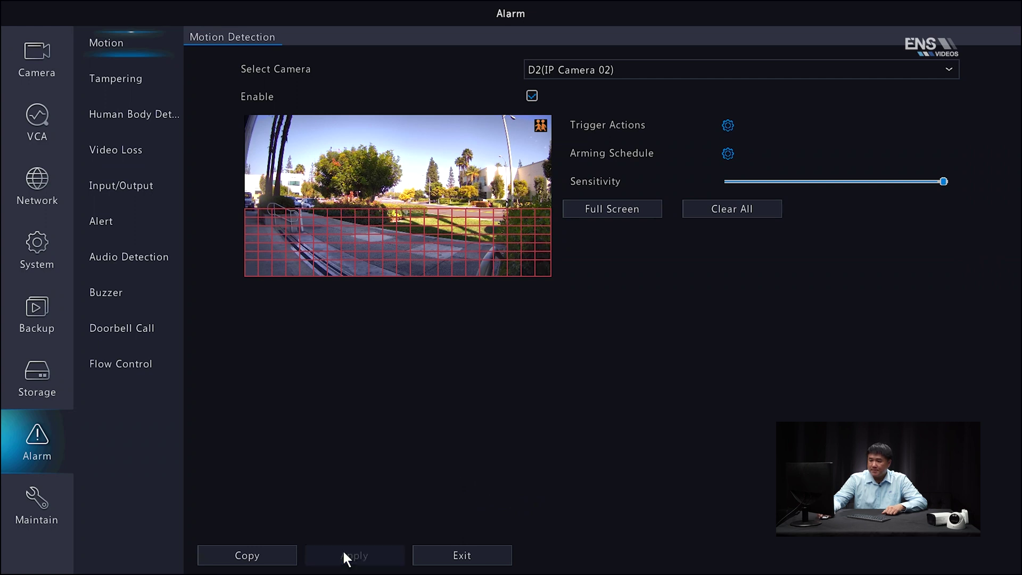
Step: Give D2 an all-day Motion recording schedule on every day, save it, and exit to live view
click(43, 365)
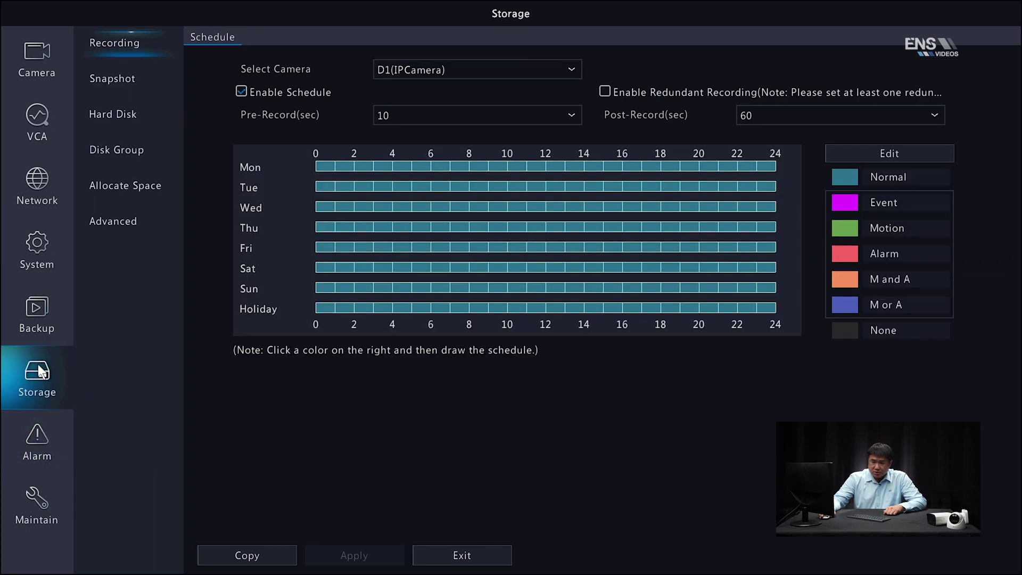
click(573, 73)
click(537, 109)
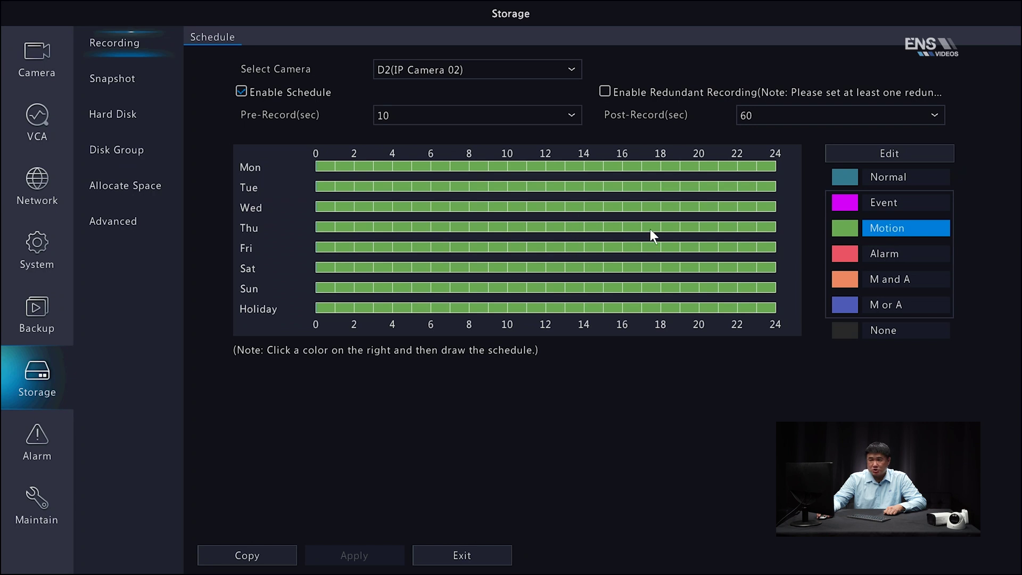
click(883, 155)
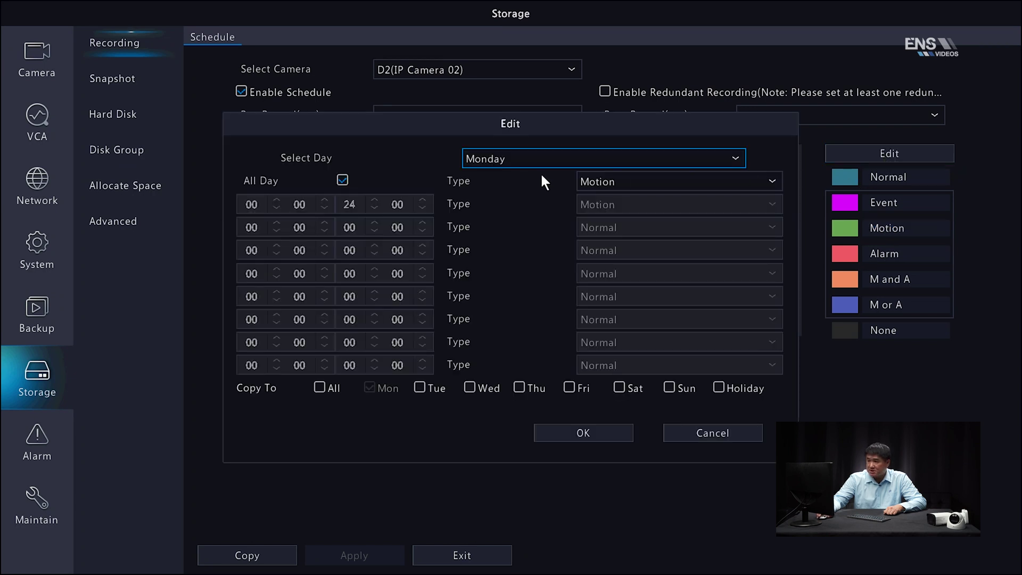
click(773, 182)
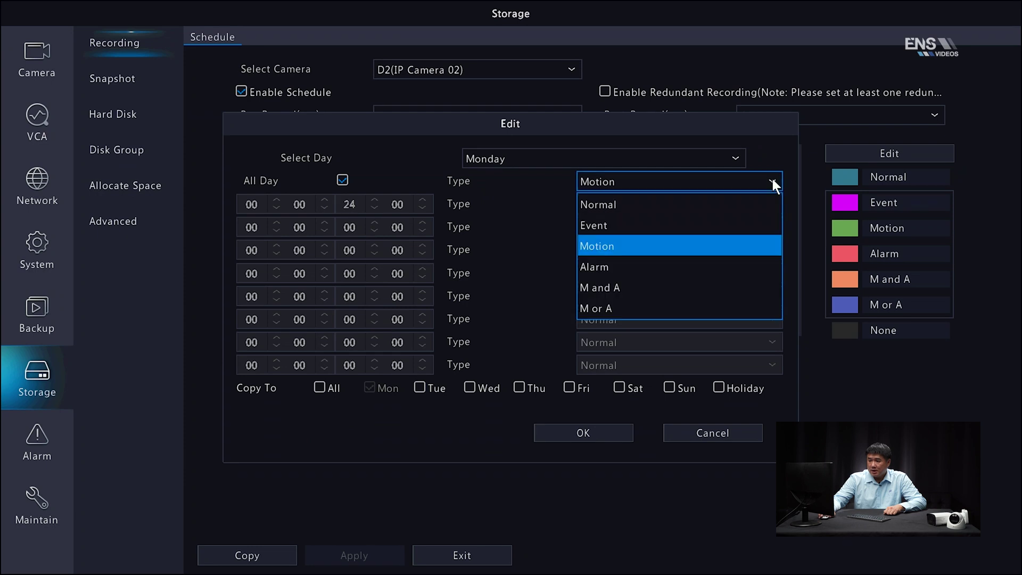
click(644, 250)
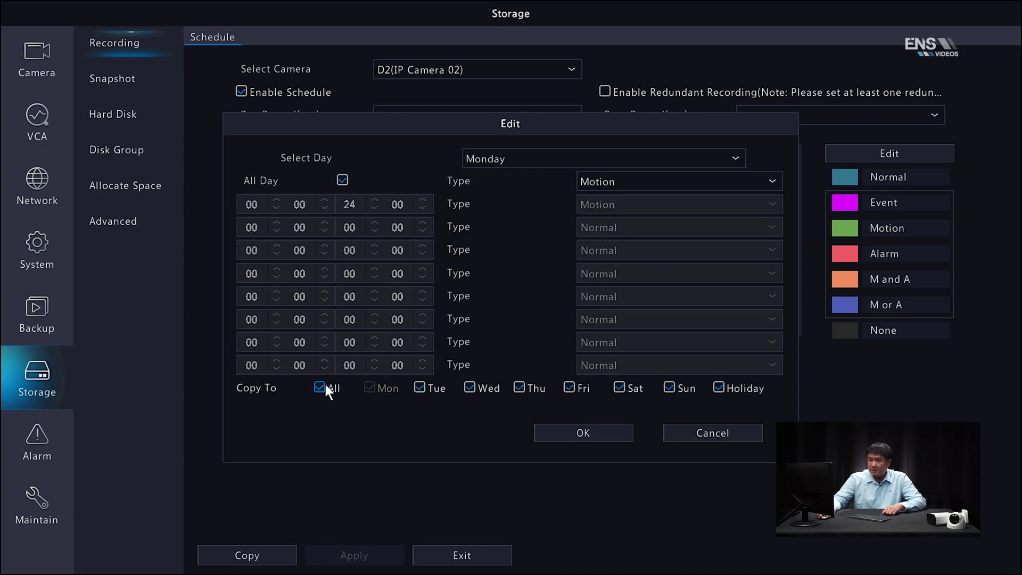
click(580, 429)
click(356, 555)
right_click(358, 453)
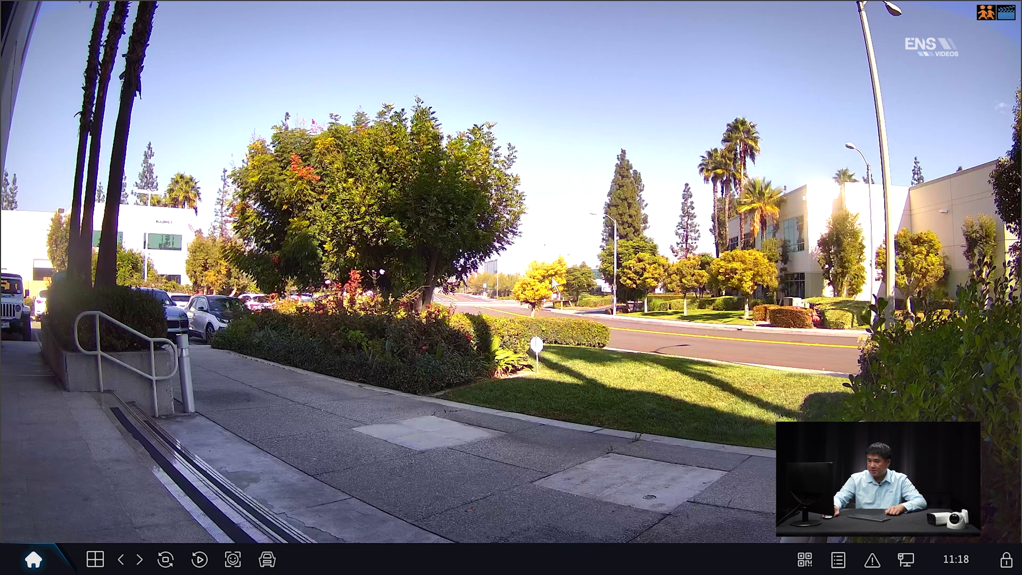
click(34, 560)
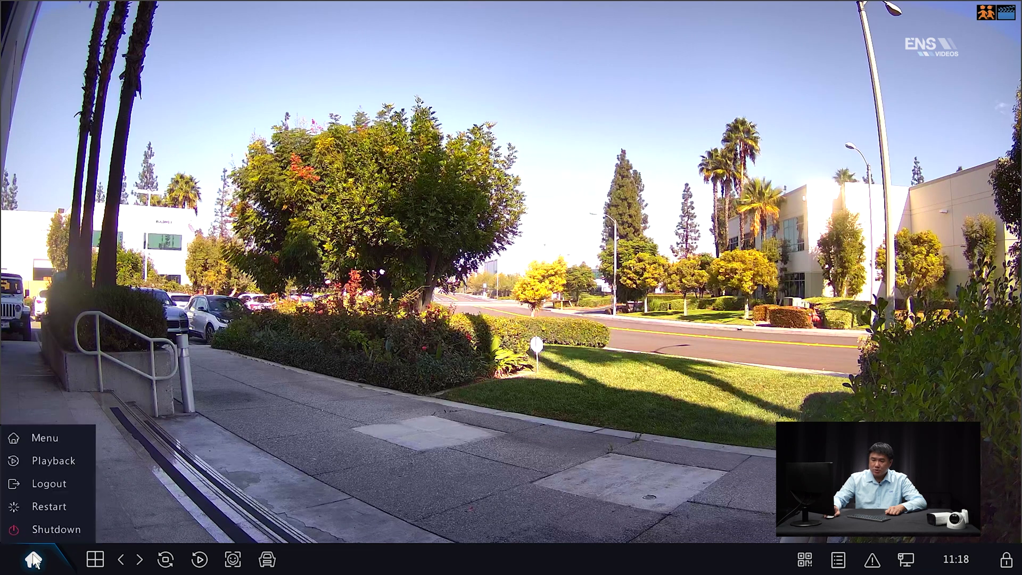
Step: Play IP Camera 02's 5 Nov 2021 recordings and seek along the timeline
click(62, 462)
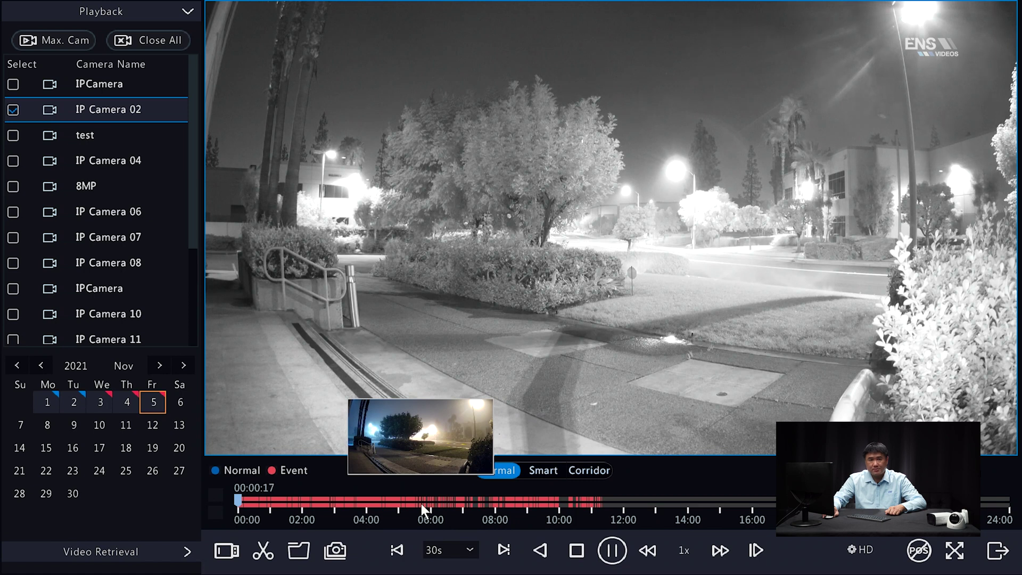
click(420, 504)
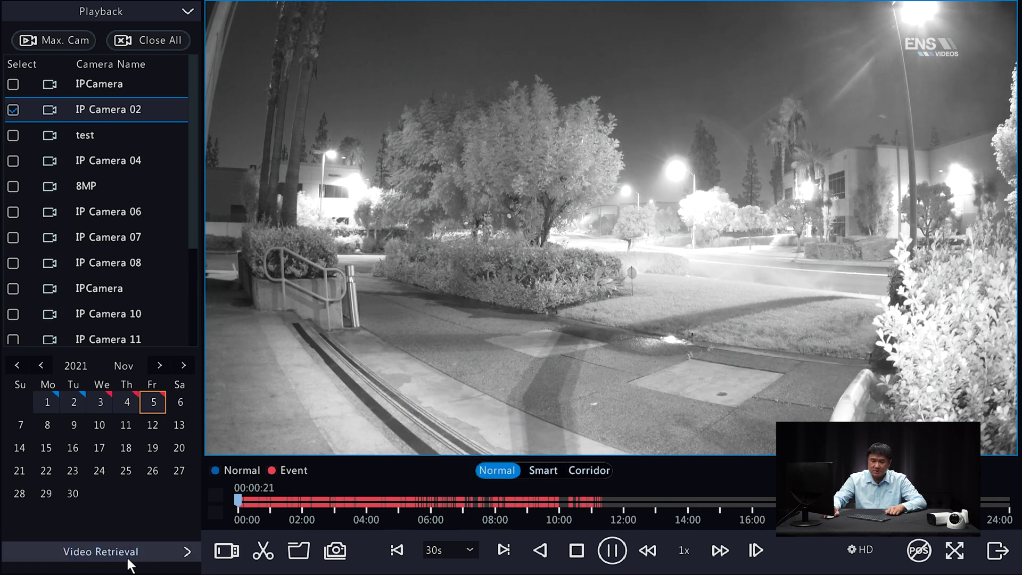
Step: Search IP Camera 02's recordings for 5 November 2021 by Motion event type
click(106, 553)
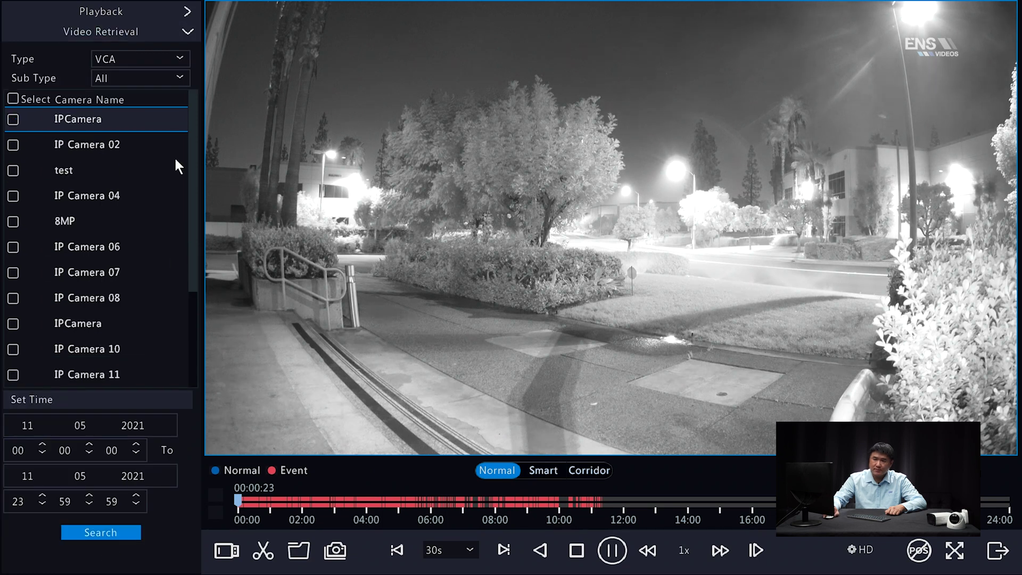
click(136, 63)
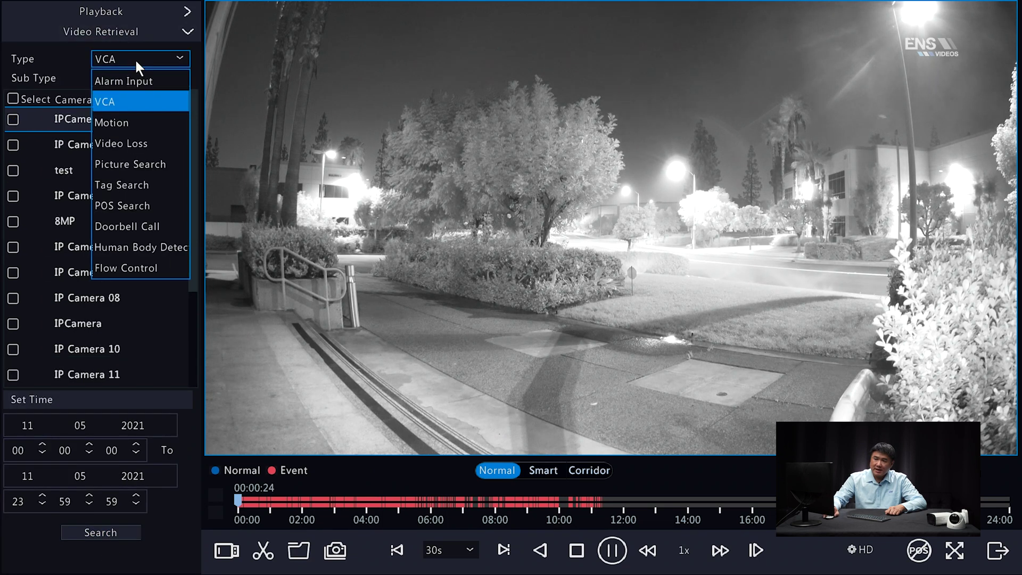
click(117, 118)
click(13, 146)
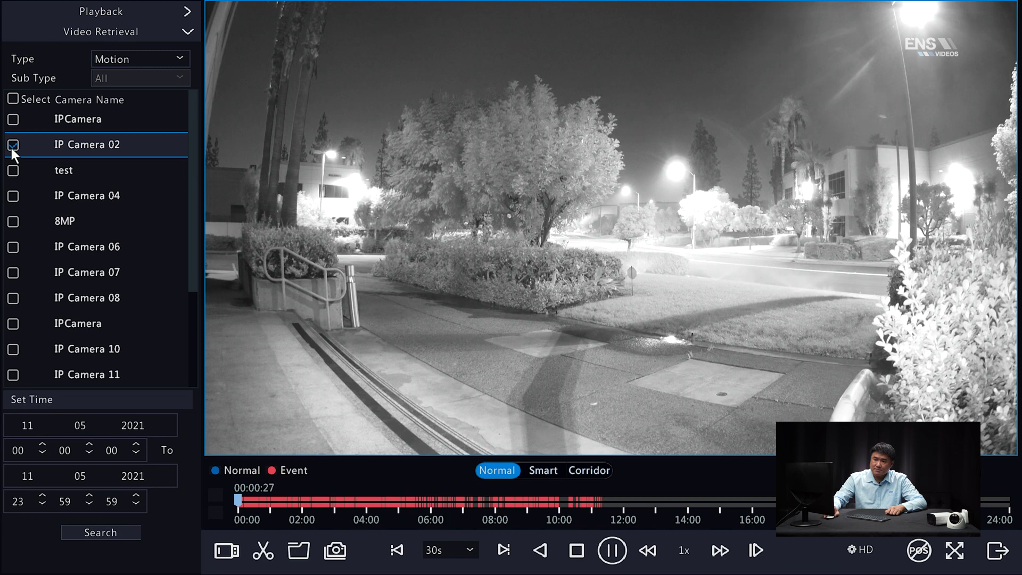
click(120, 532)
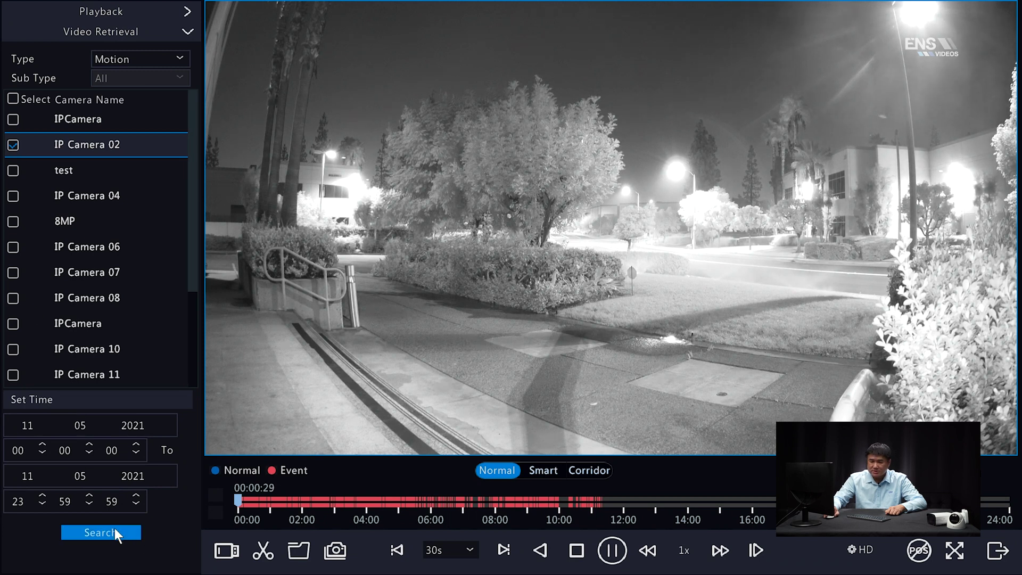
click(99, 532)
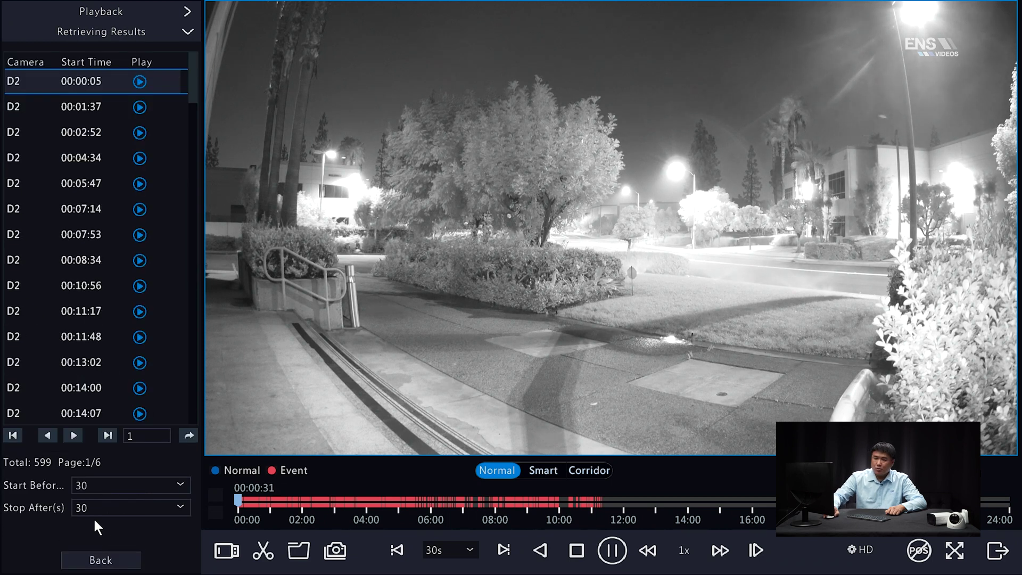
Step: Go to the last results page and play the latest motion clip at 11:18:25
click(109, 437)
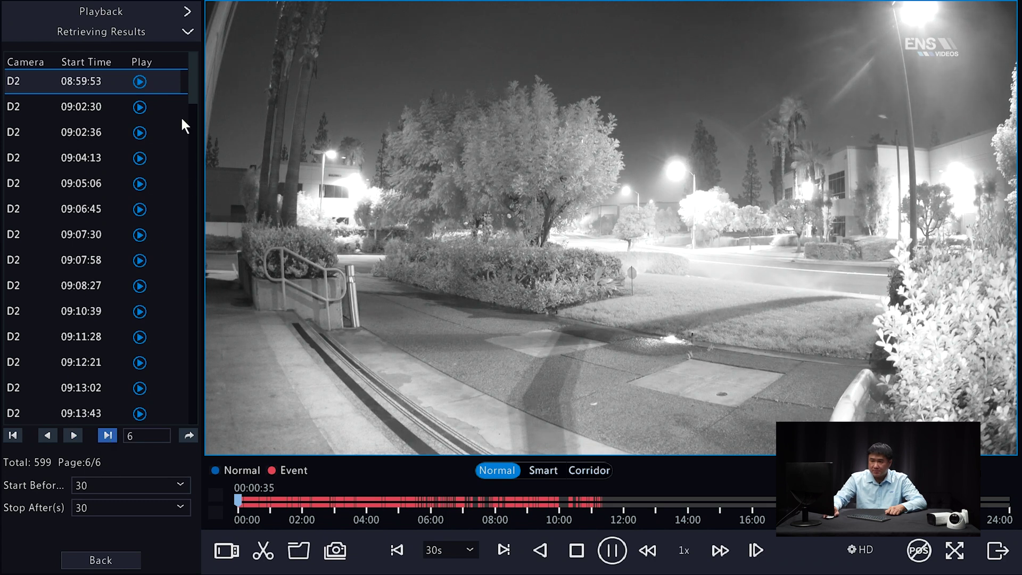
drag(194, 91, 213, 411)
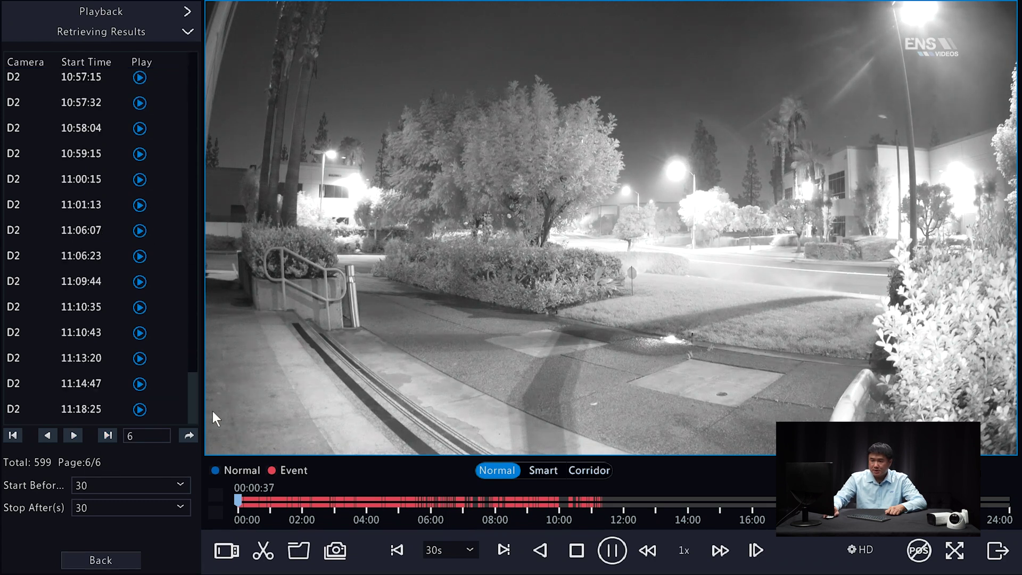
click(75, 405)
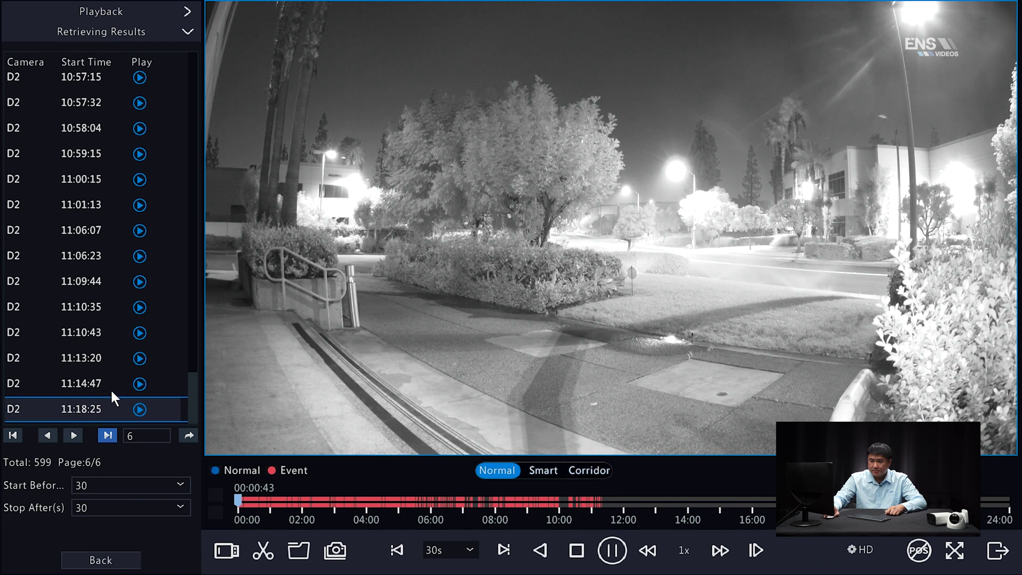
click(140, 409)
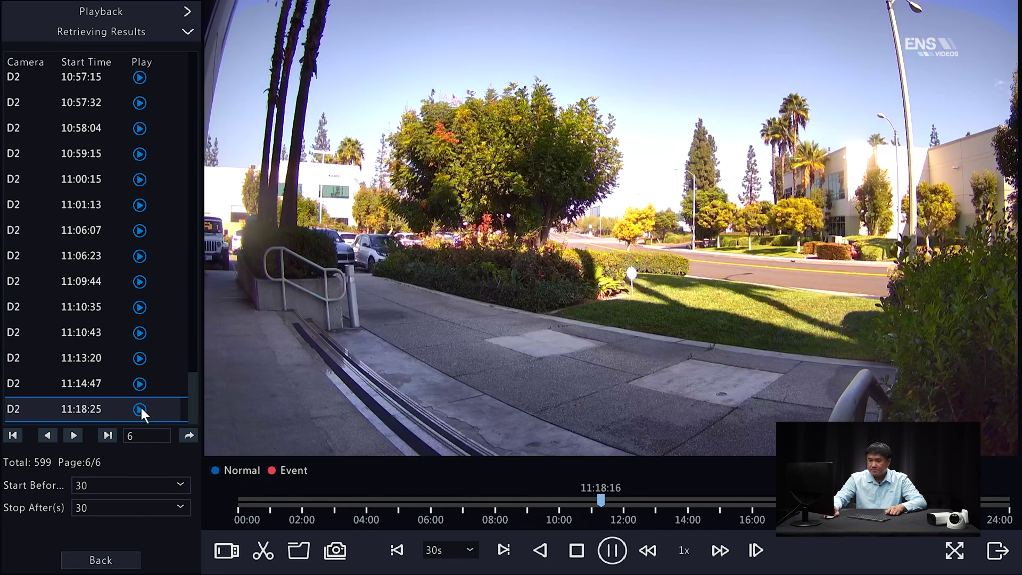